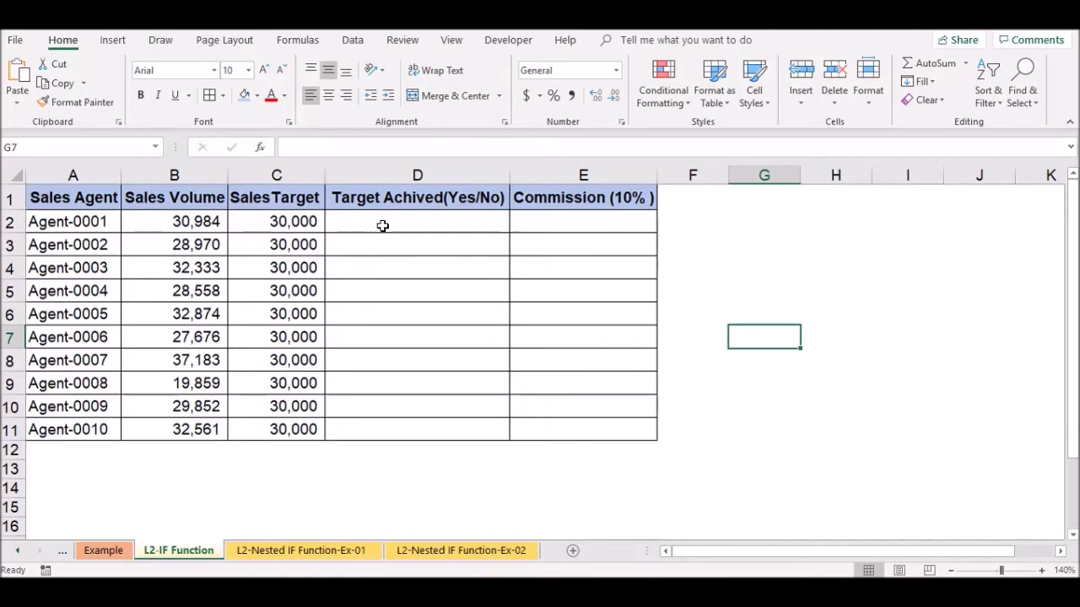
Start an =IF( formula in D2 that tests the sales volume in B2.
left_click(382, 225)
type("=")
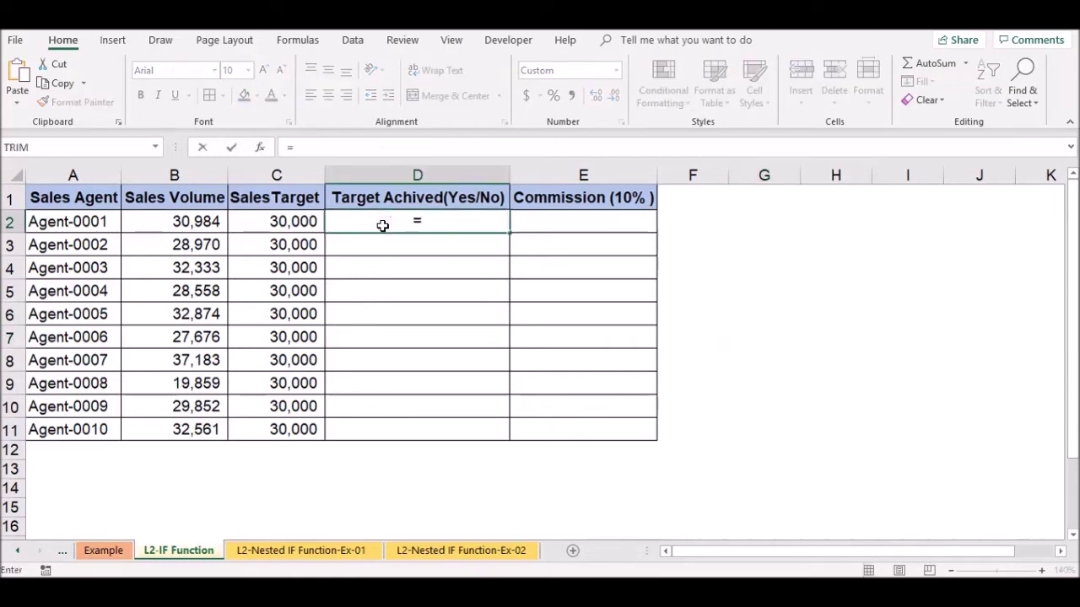
type("if")
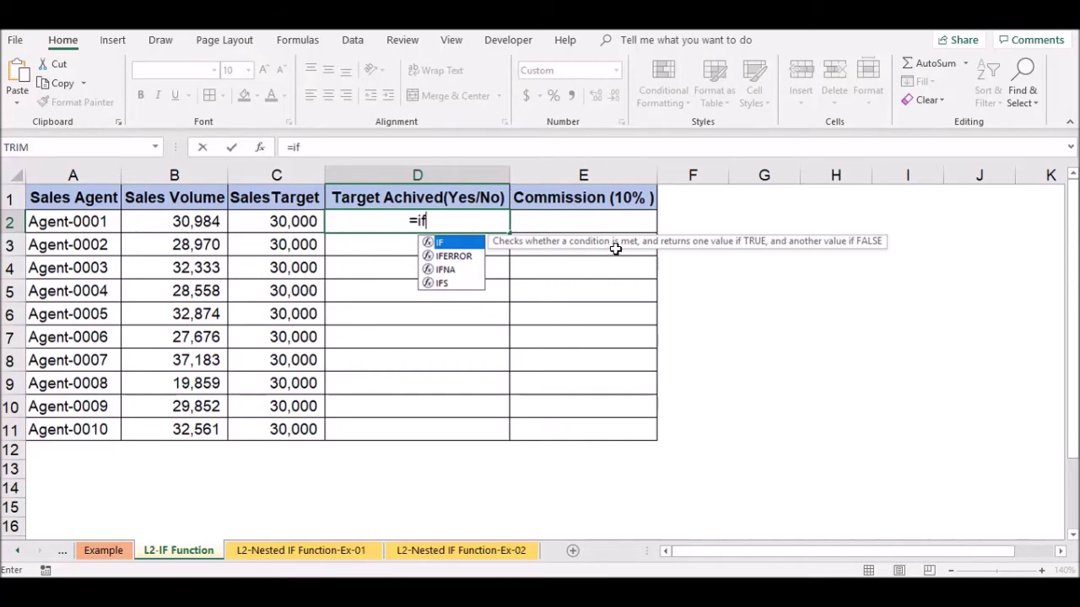
double_click(461, 245)
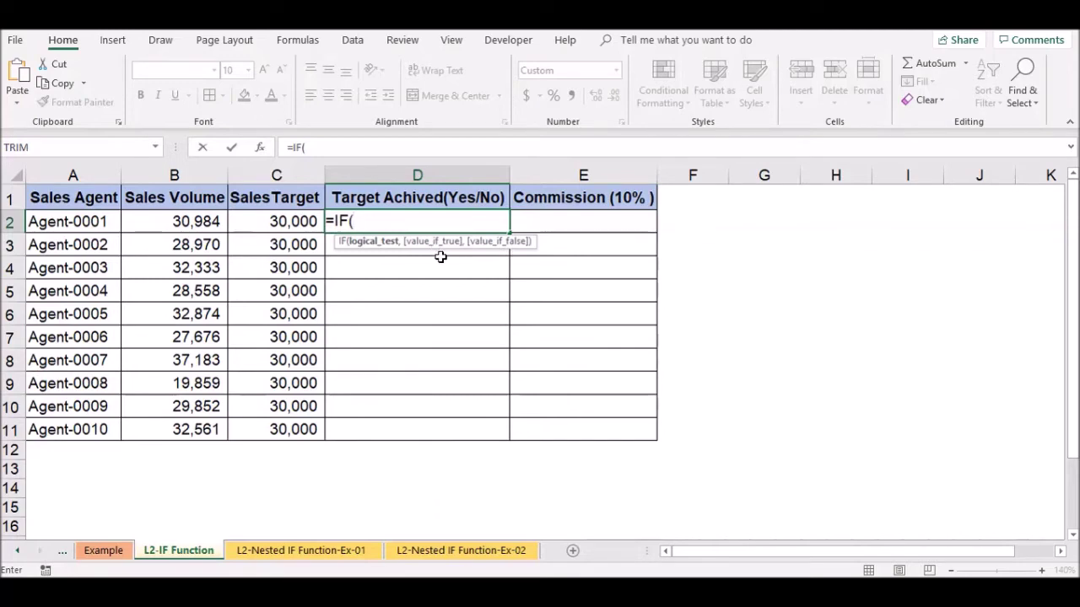
left_click(407, 226)
left_click(210, 221)
Finish D2's test of B2 against target C2, returning "Yes" or "NO", and commit it.
type(">")
left_click(303, 215)
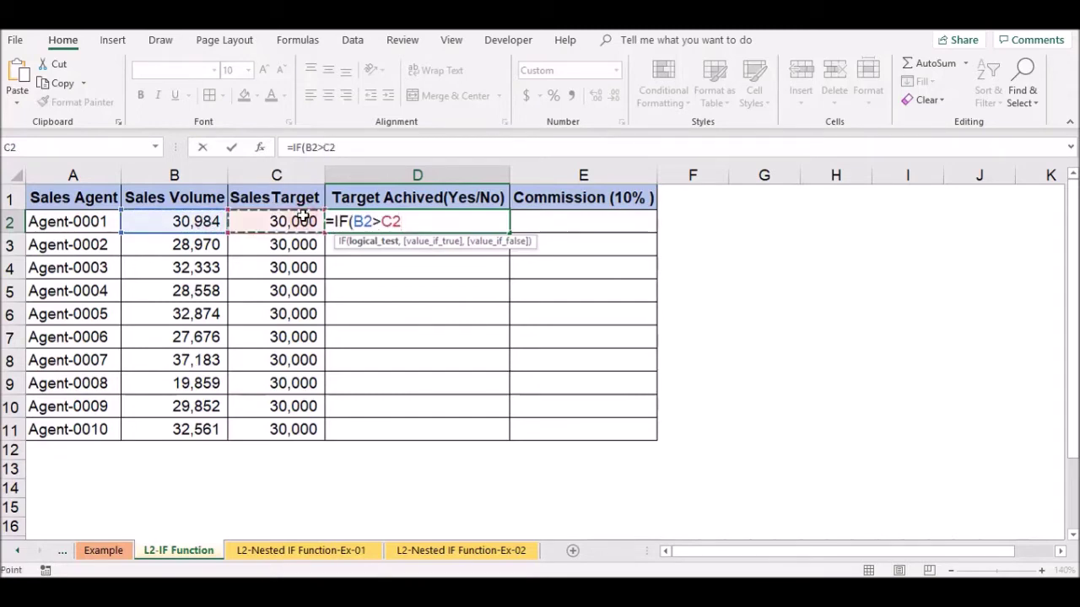
type(",")
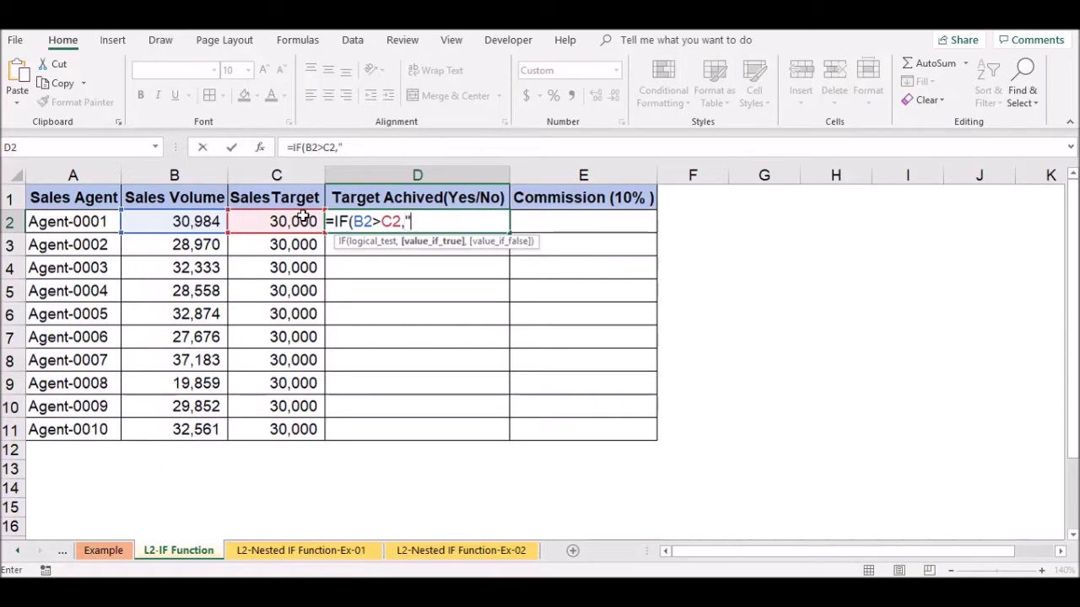
type("Yes\",")
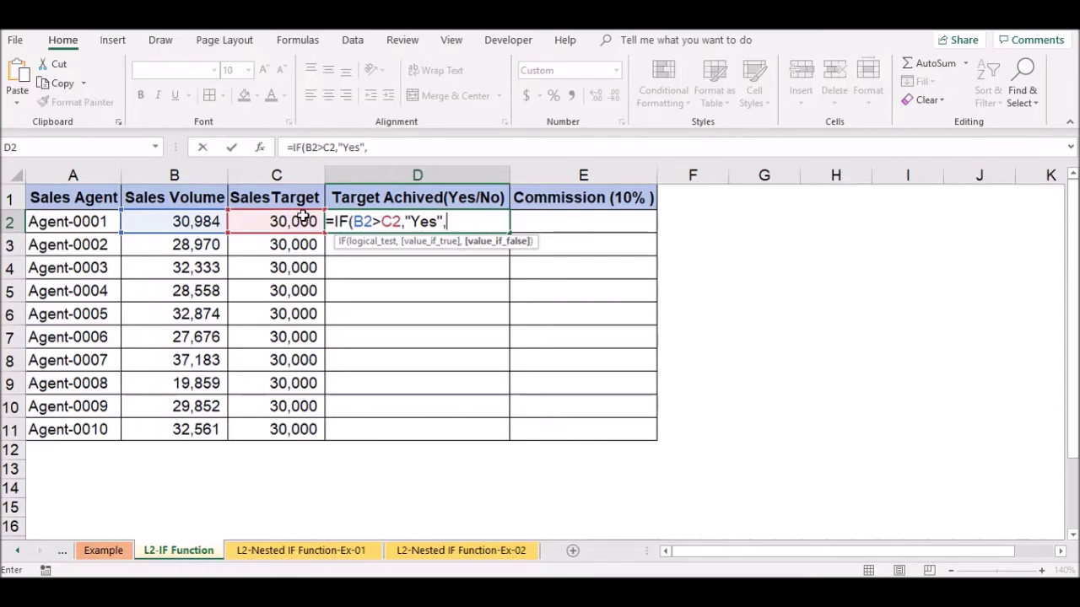
type("\"")
type("N")
type("0")
key("BackSpace")
type("O\")")
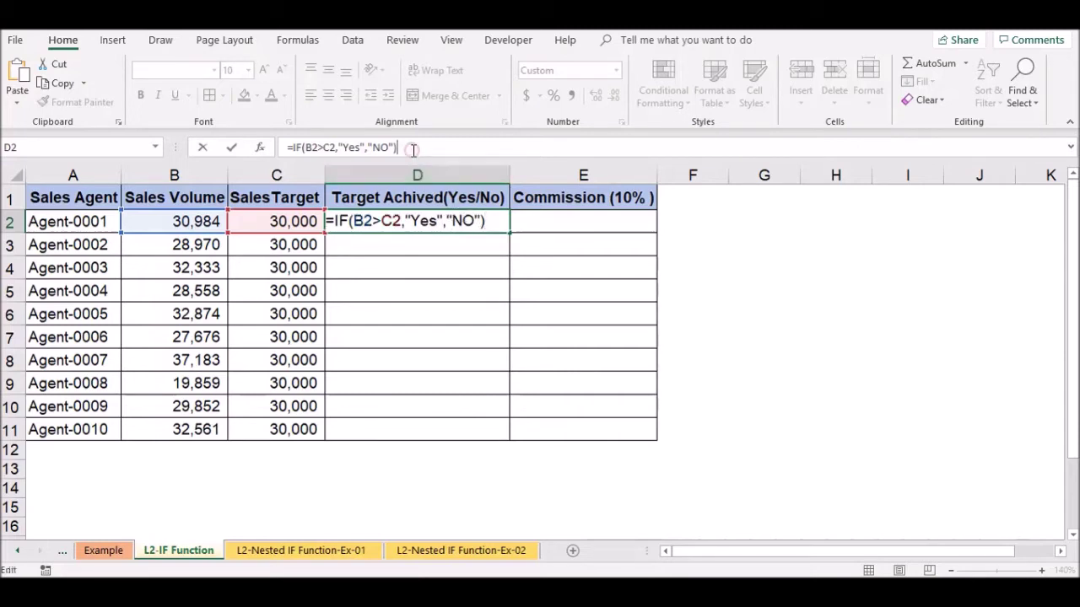
key("Return")
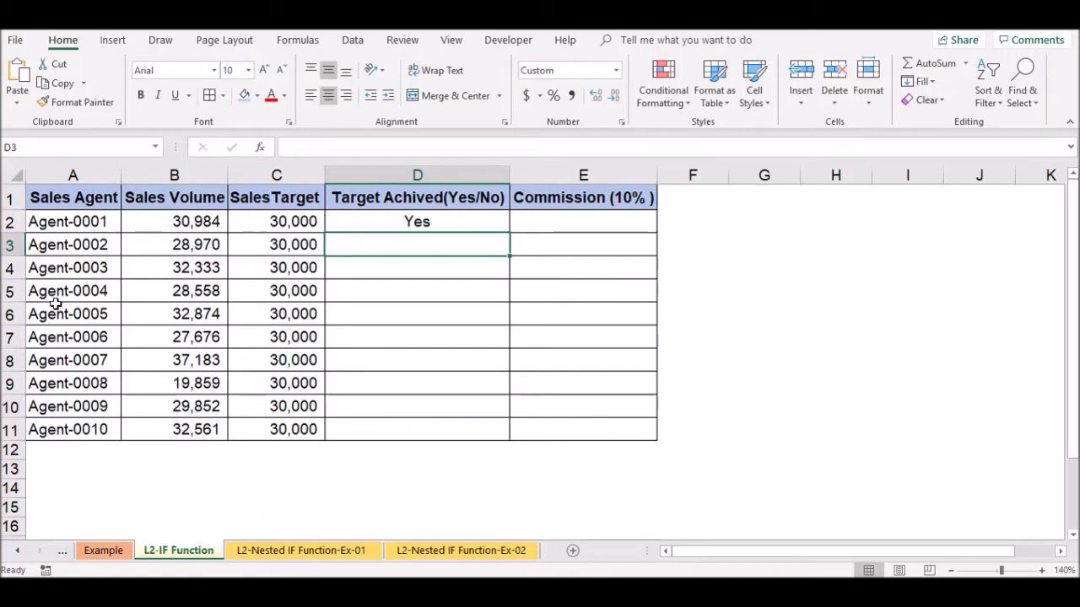
Fill the Yes/NO formula from D2 down to D11 and check the copy in D3.
left_click(419, 221)
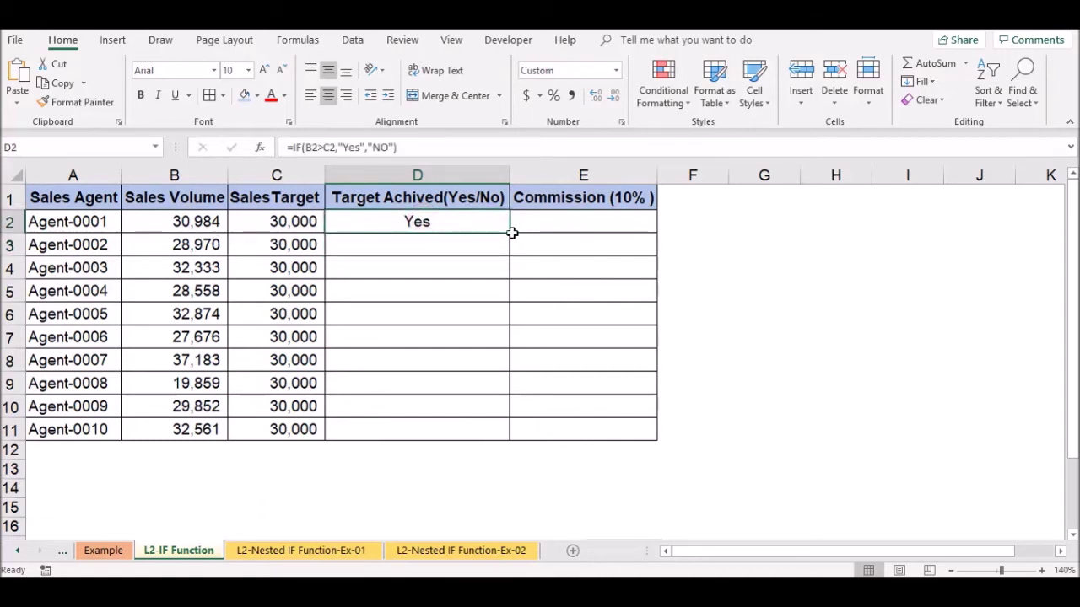
double_click(509, 232)
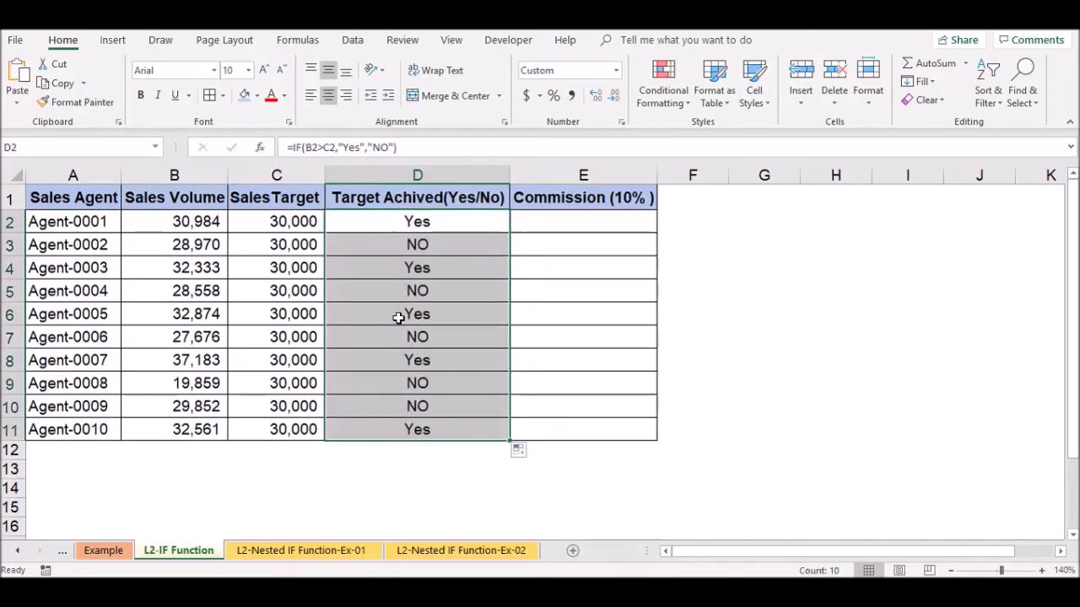
left_click(416, 246)
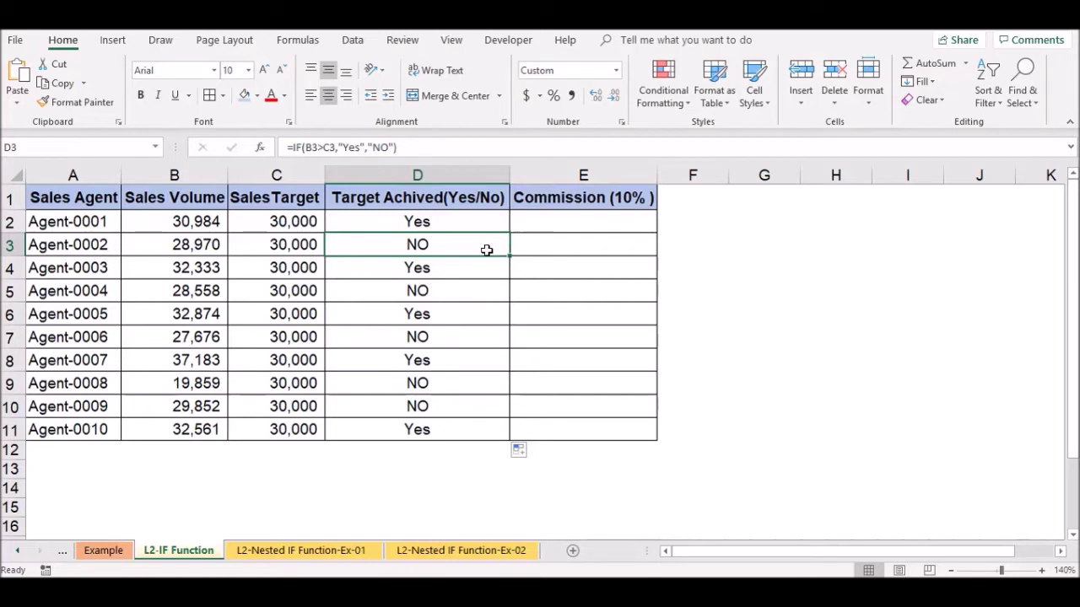
left_click(550, 224)
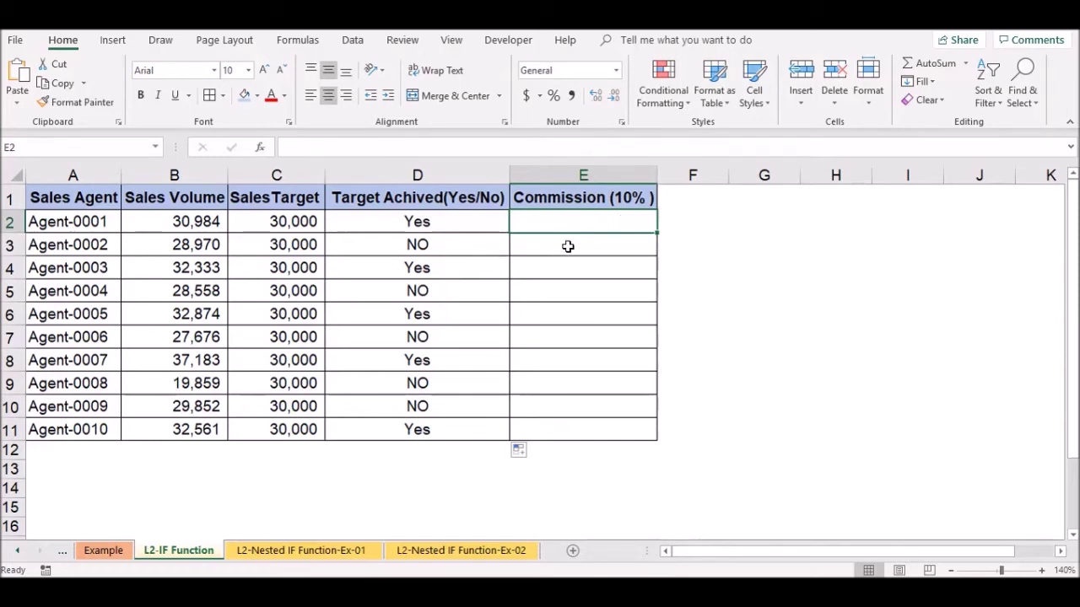
Enter =IF(D2="Yes",B2*0.1,0) in E2 to pay 10% commission when target is met.
type("=")
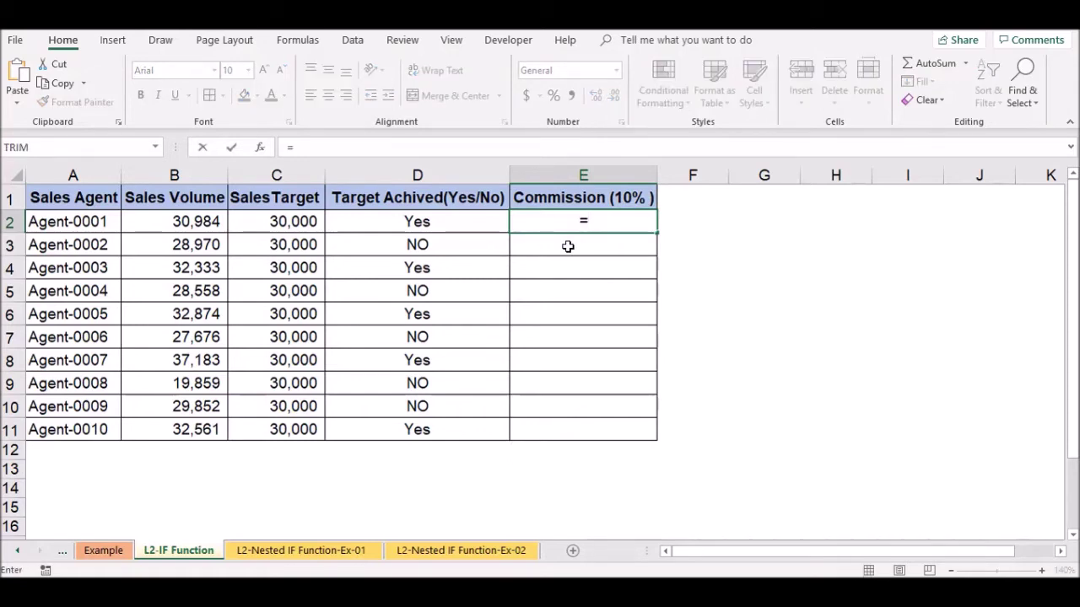
type("if")
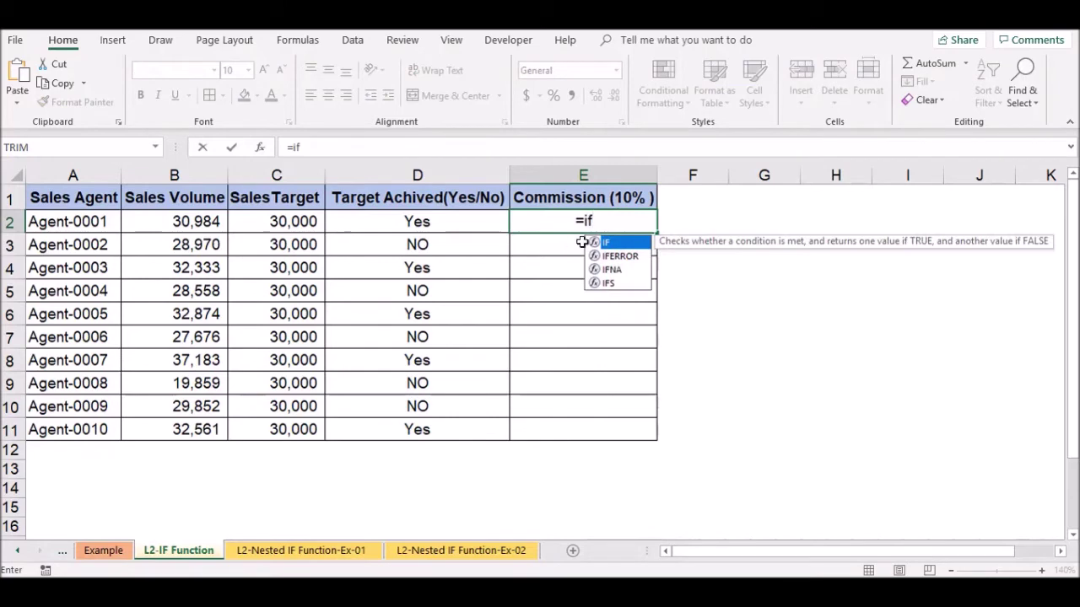
double_click(607, 244)
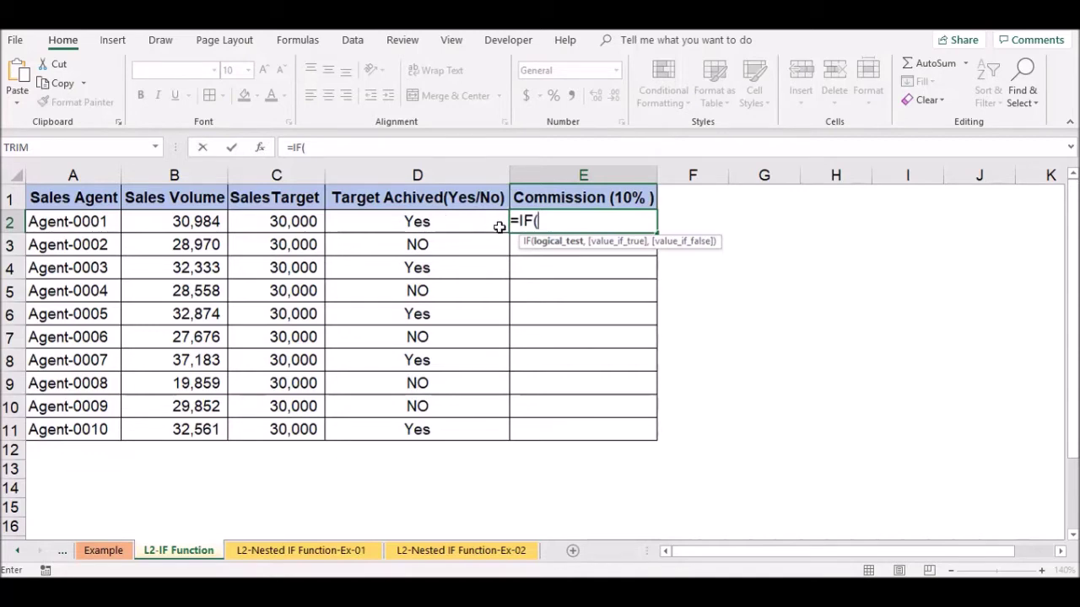
left_click(432, 218)
type("+")
key("BackSpace")
type("=")
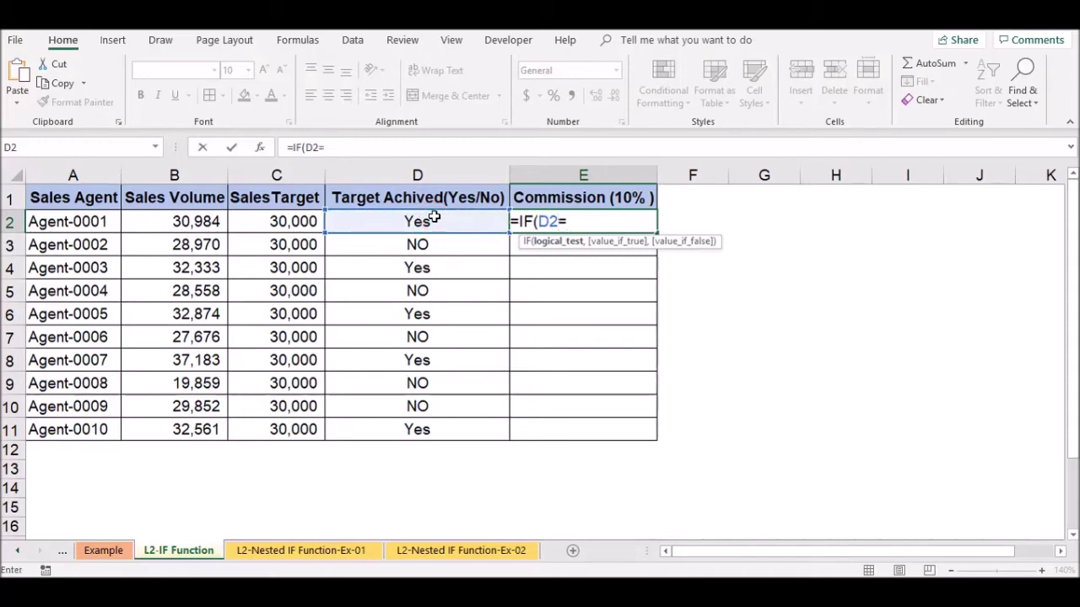
type("\"Ye")
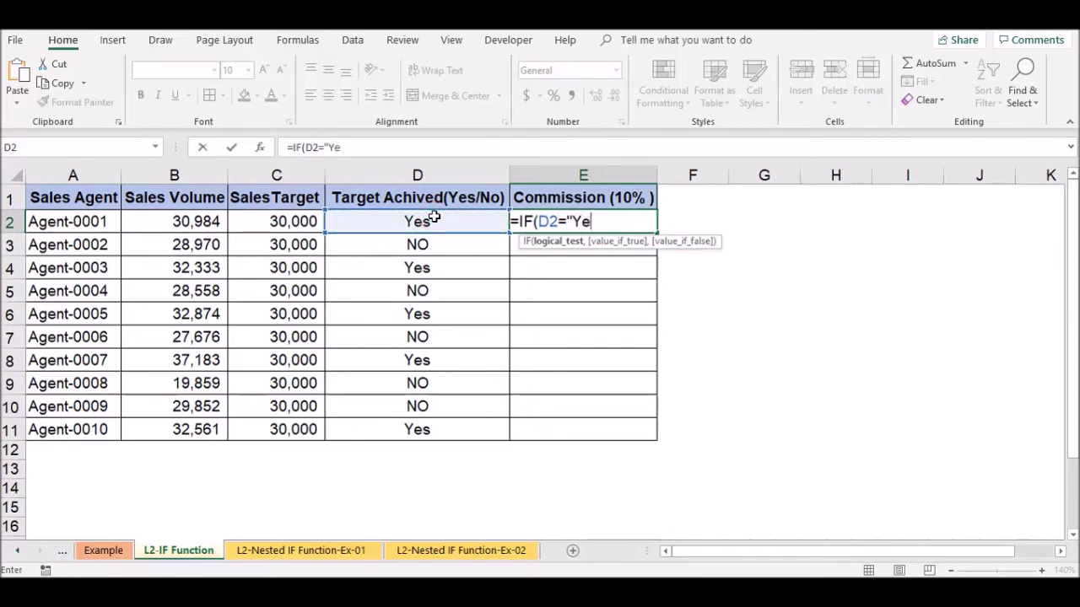
type("s\",")
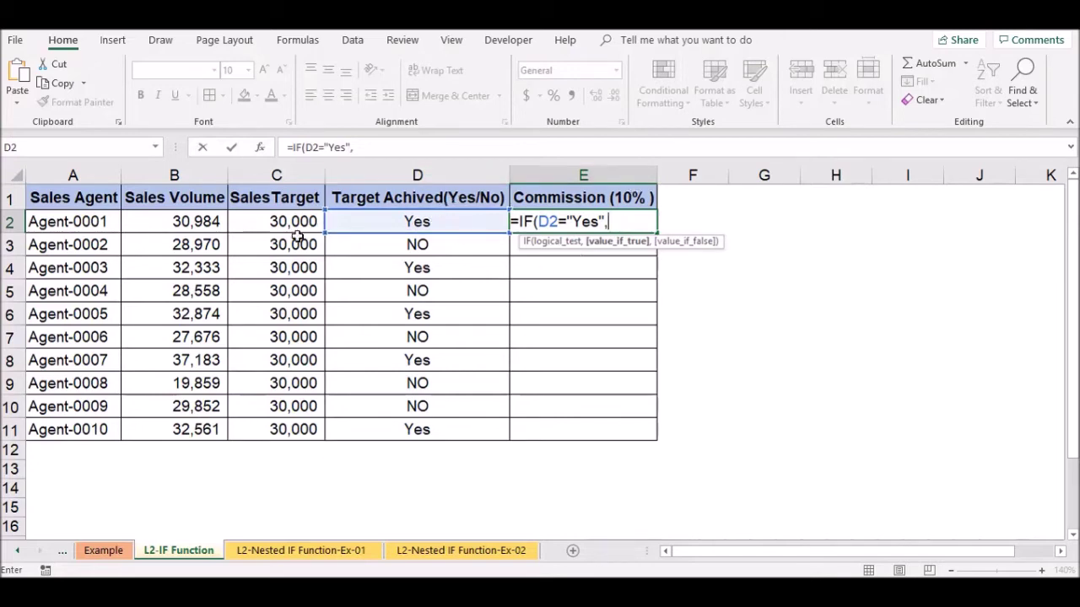
left_click(201, 221)
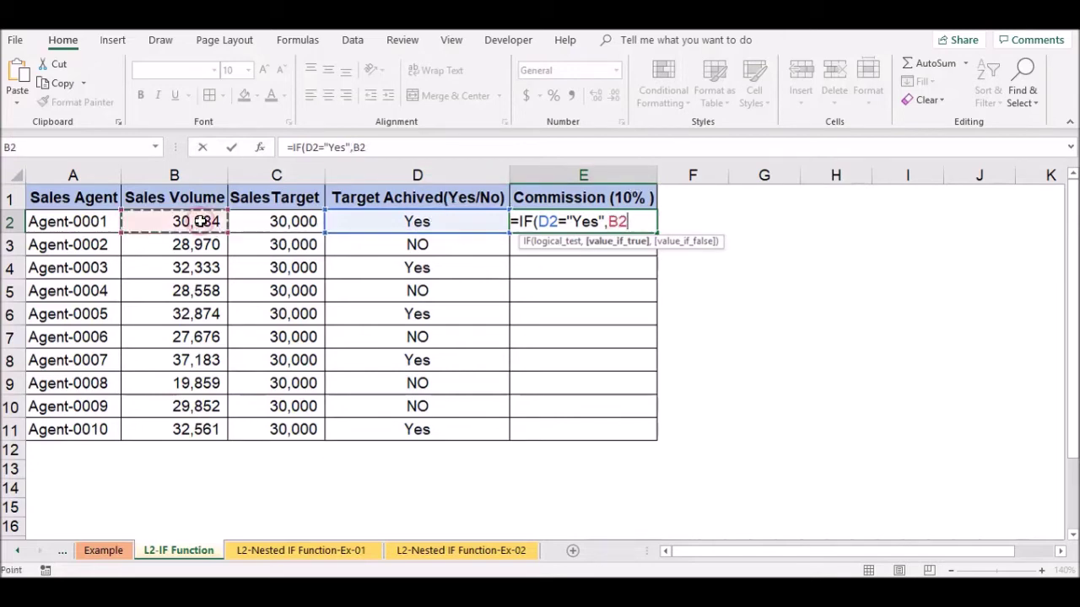
type("*")
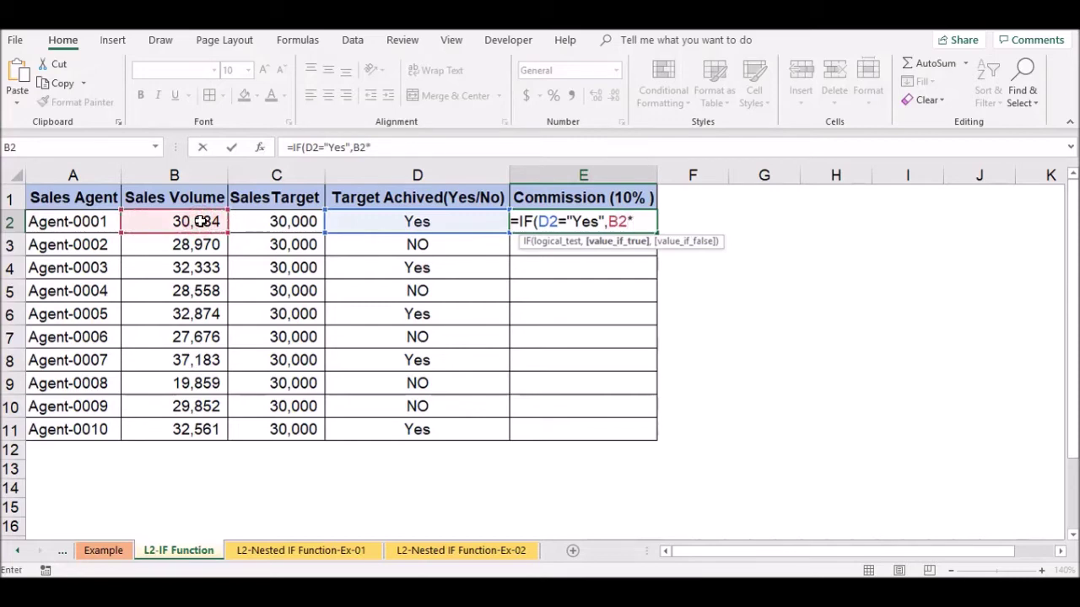
key("End")
type("0.1,")
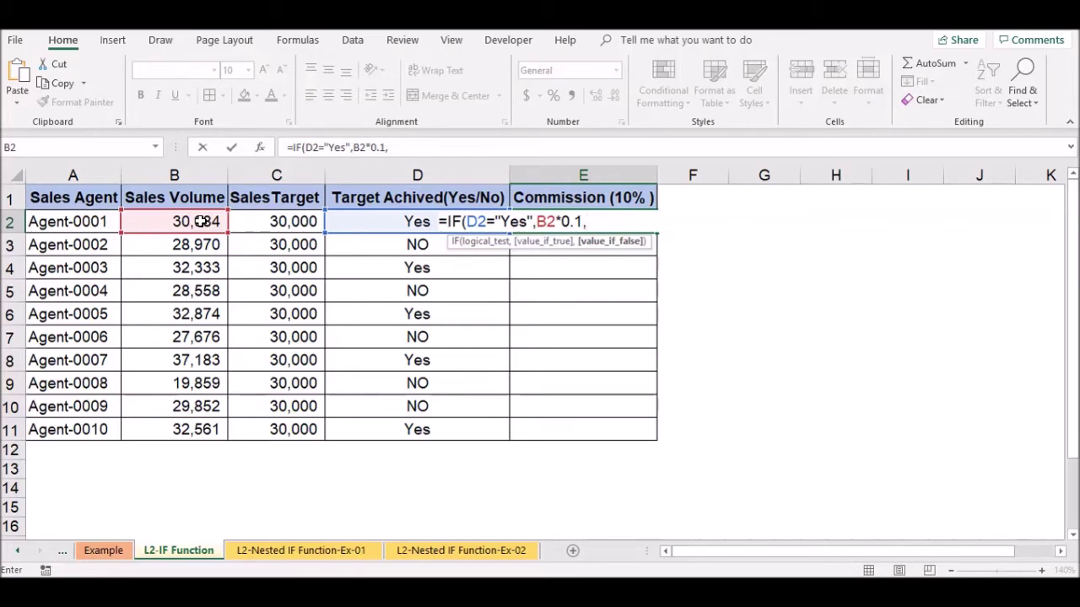
type("0")
type(")")
key("Return")
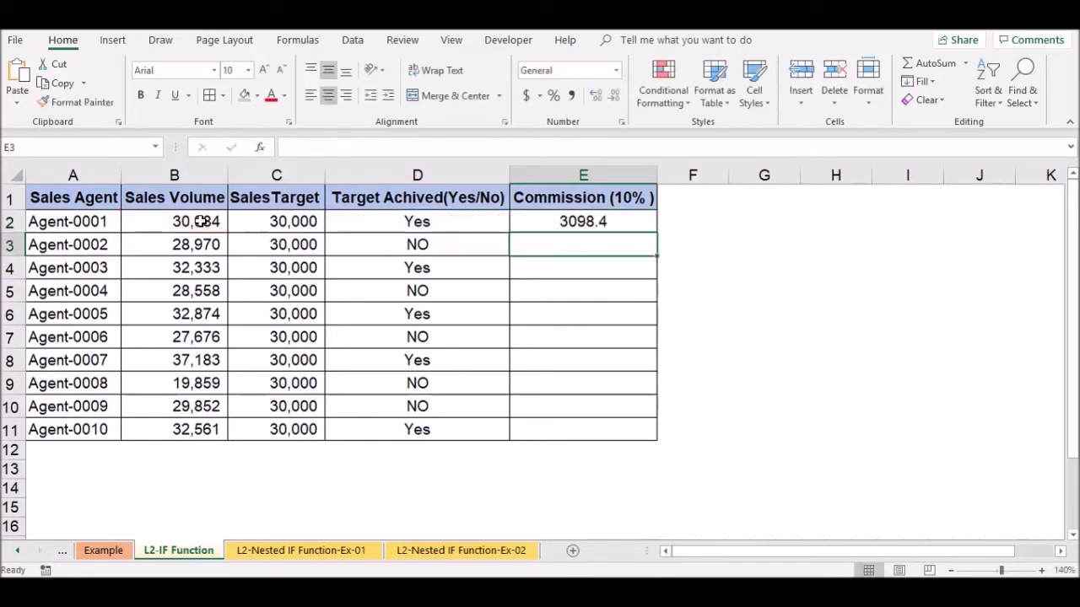
Format E2 in comma style without decimals and fill the commission down to E11.
left_click(606, 222)
left_click(575, 98)
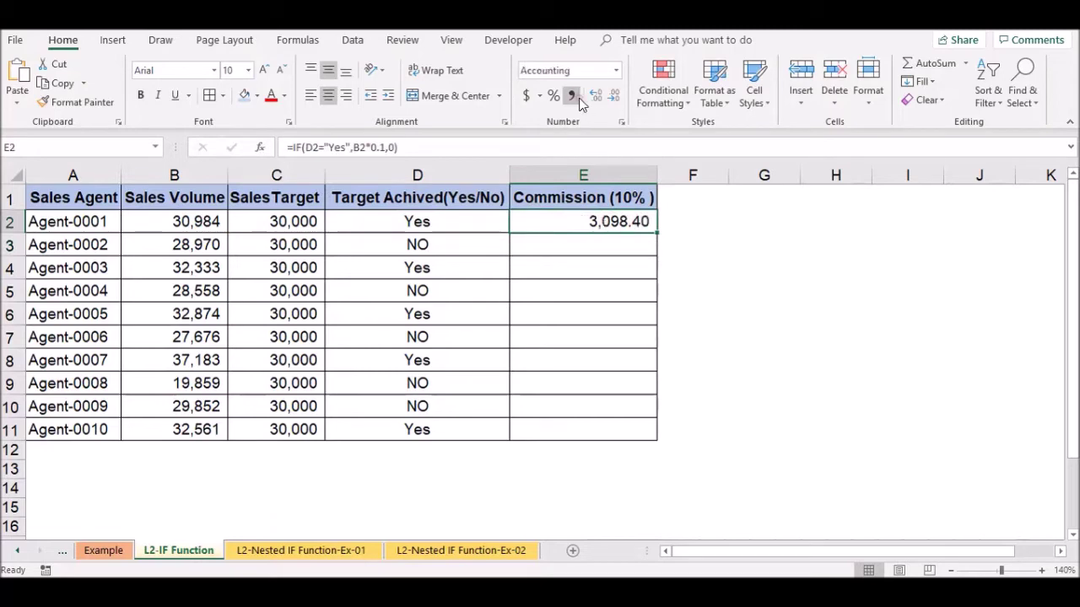
left_click(614, 97)
left_click(614, 97)
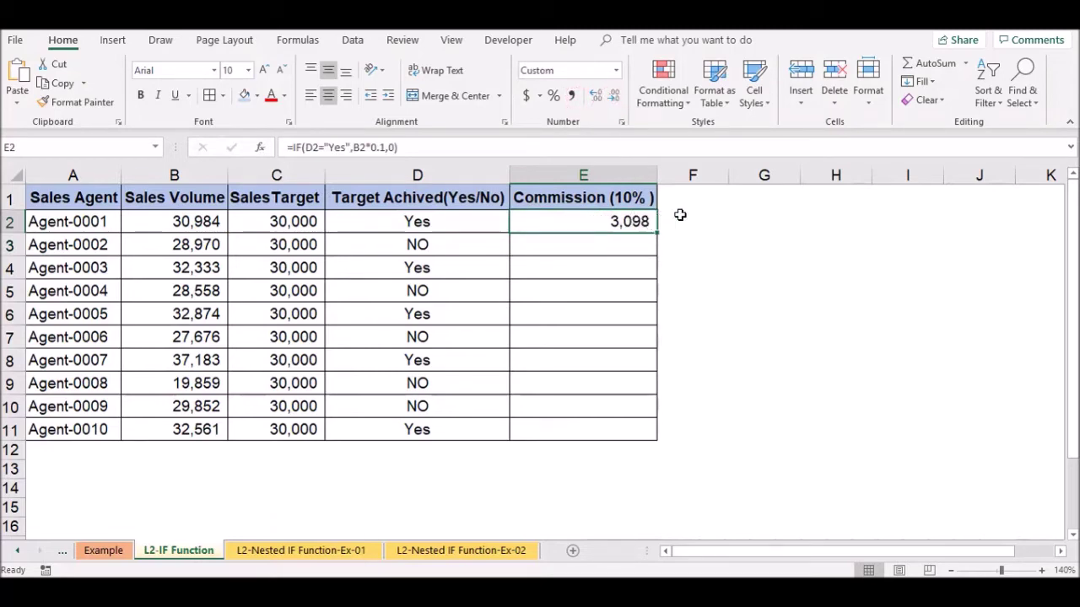
double_click(657, 235)
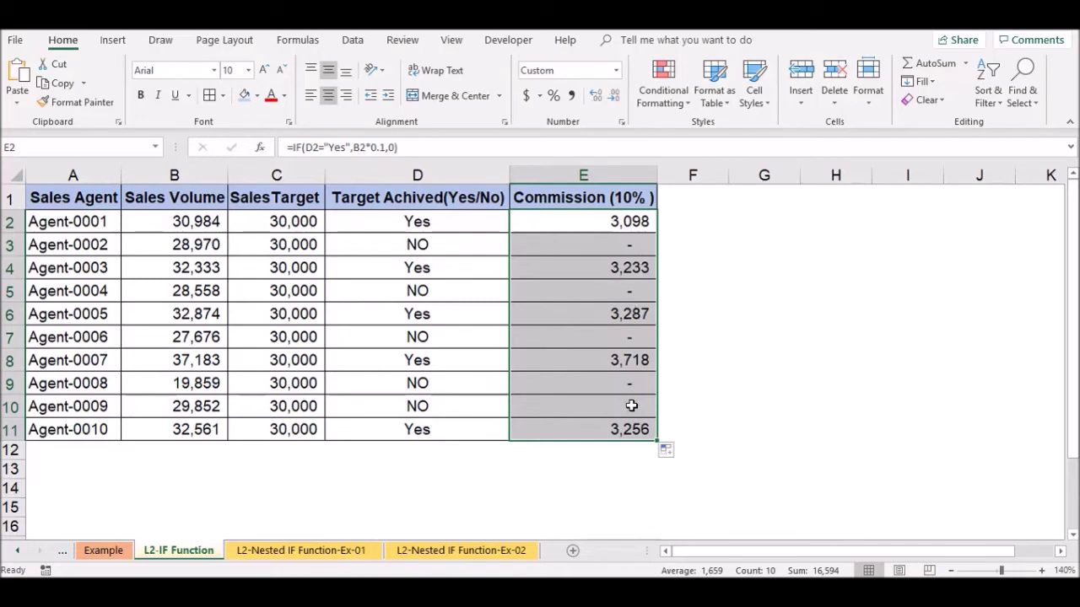
key("ctrl+Page_Down")
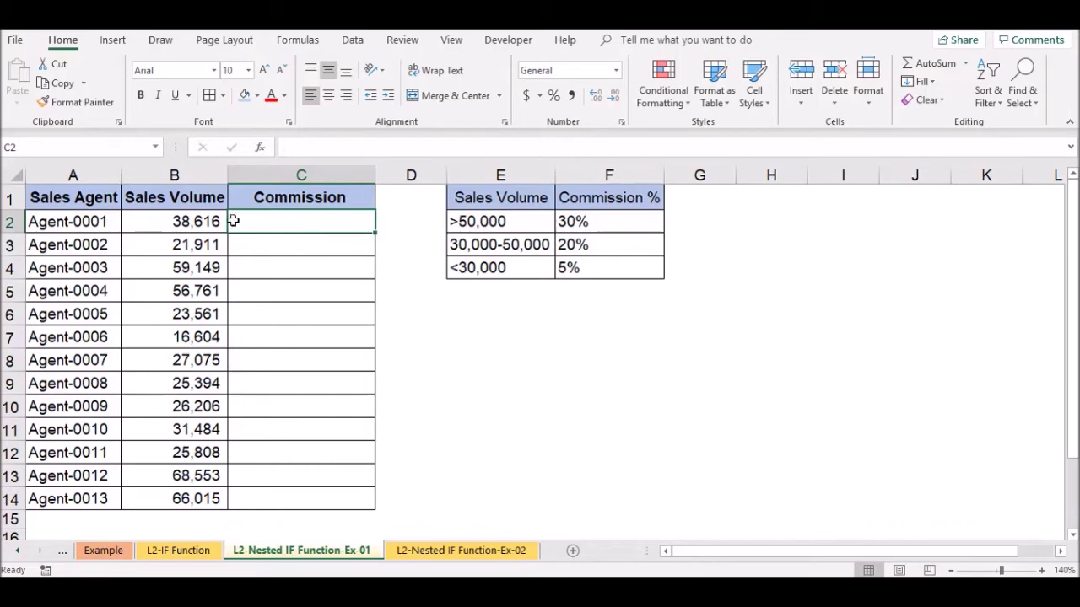
Begin C2's commission formula =IF(B2>50000,B2*.30,IF( with 30% above 50,000.
left_click(198, 222)
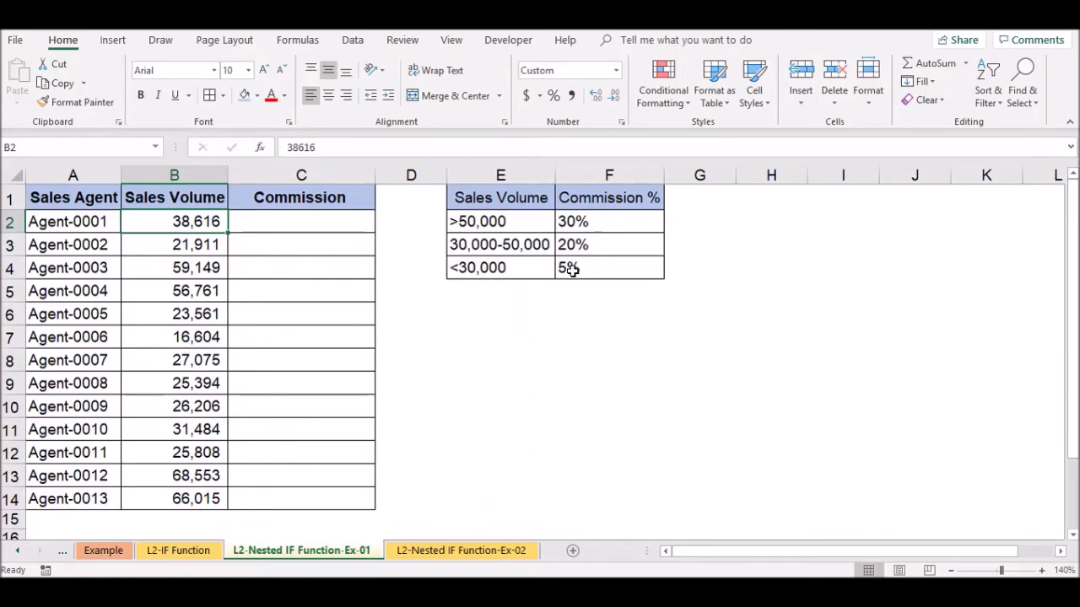
left_click(324, 227)
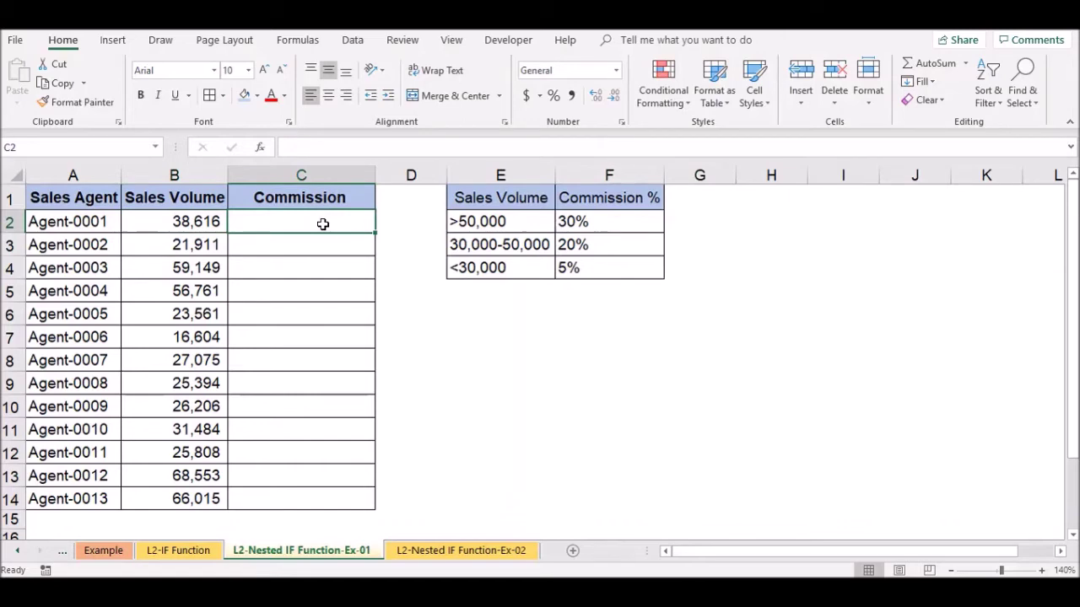
type("=")
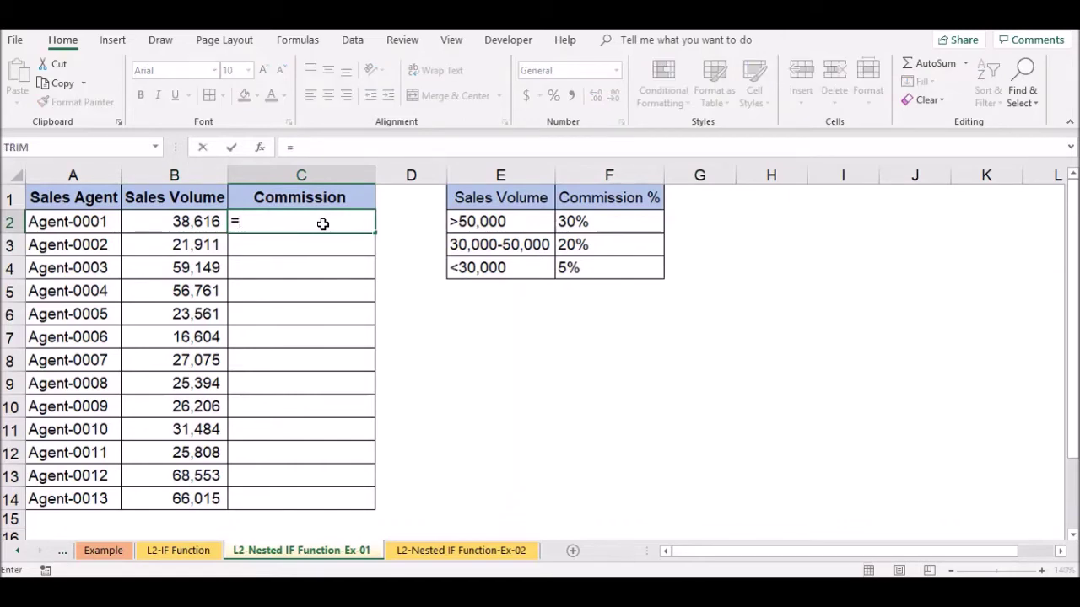
type("if")
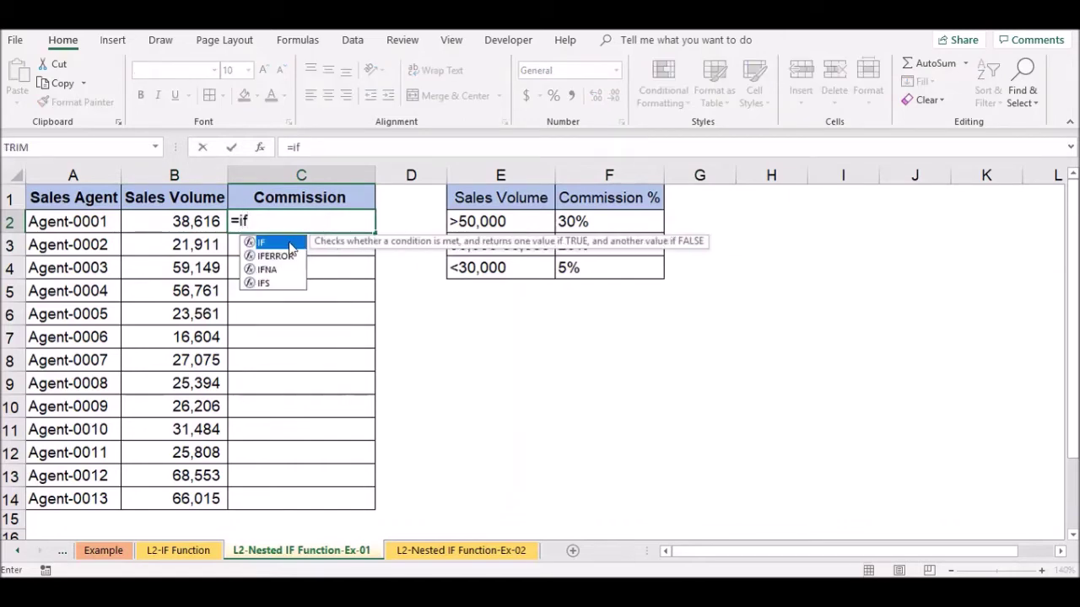
double_click(290, 243)
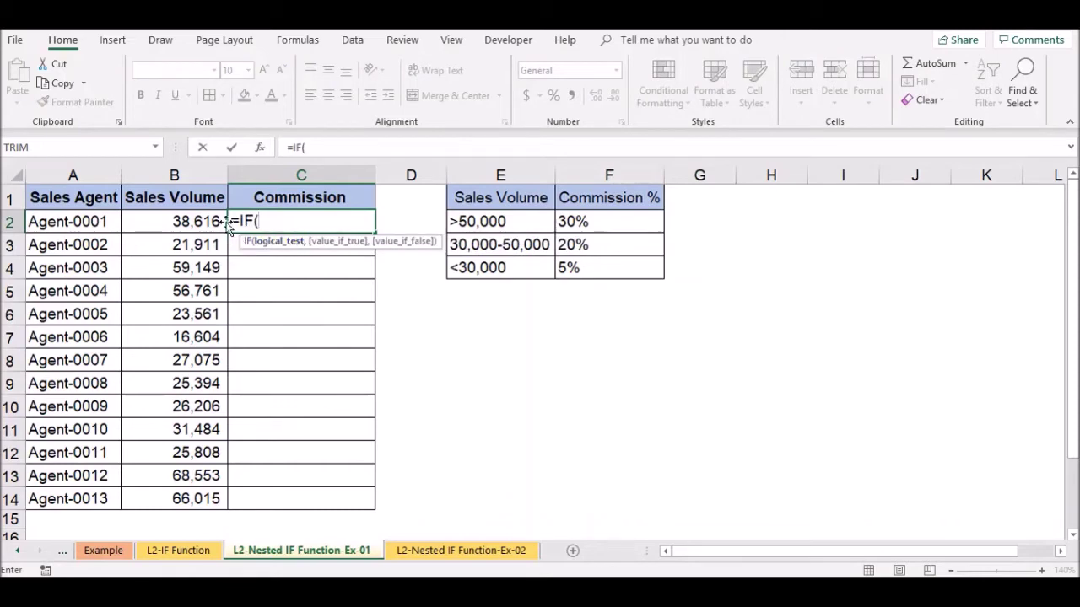
left_click(191, 220)
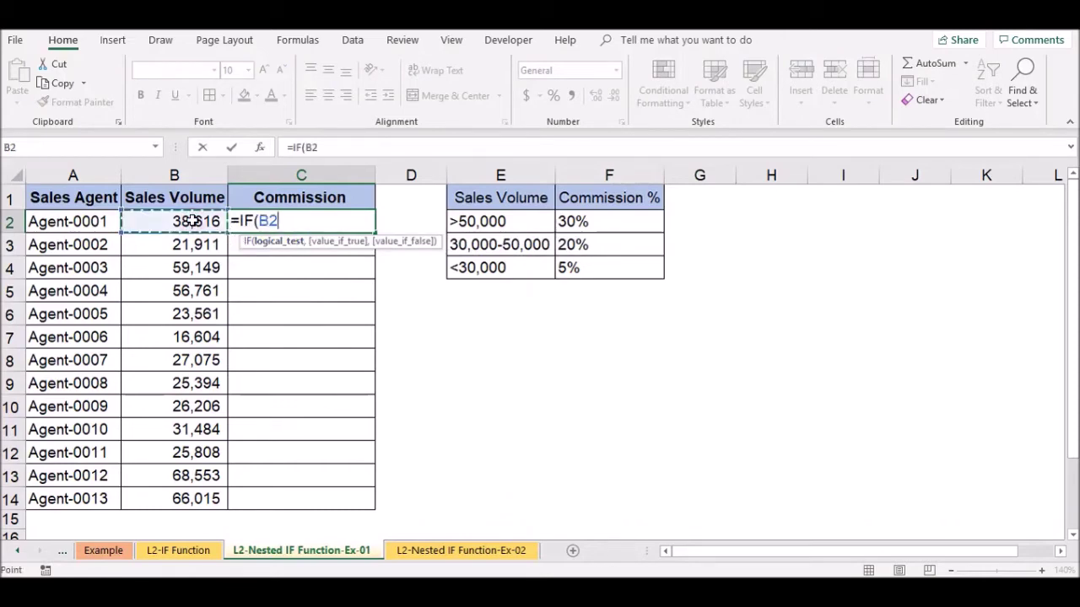
type(">")
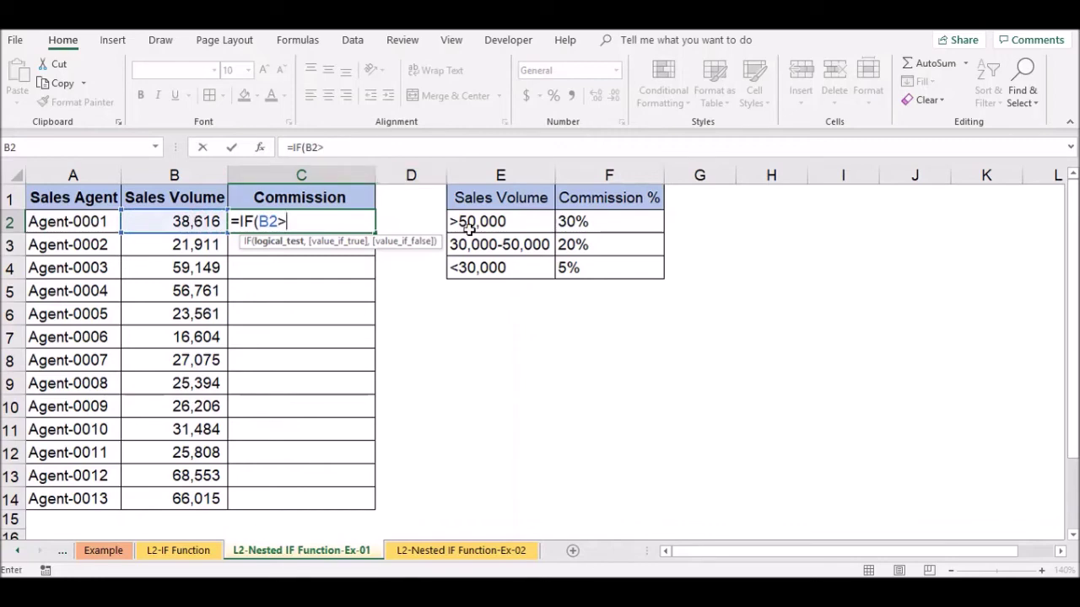
type("5000")
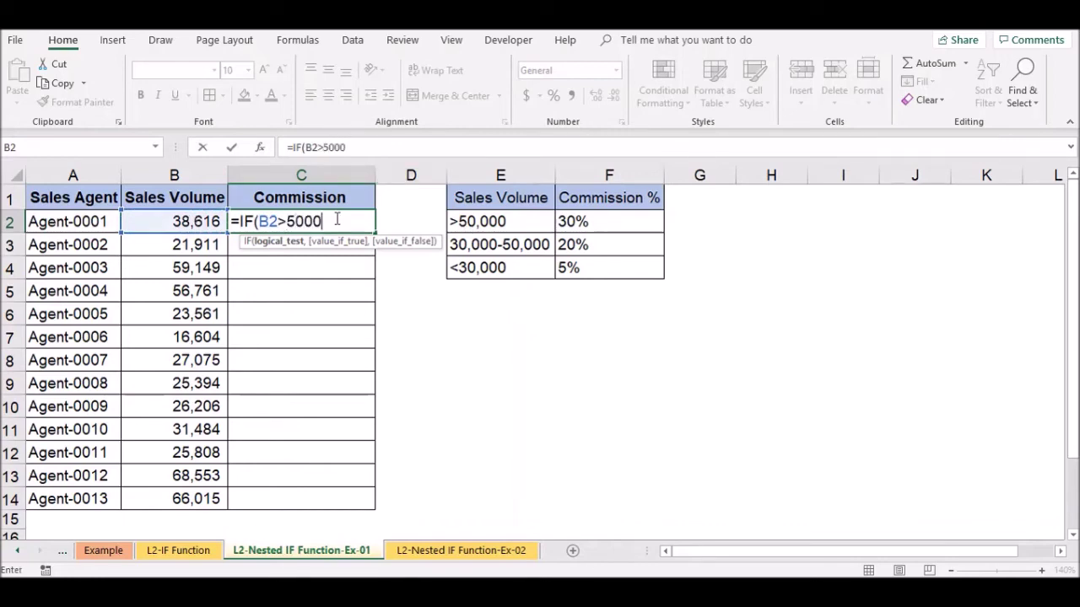
type("0,")
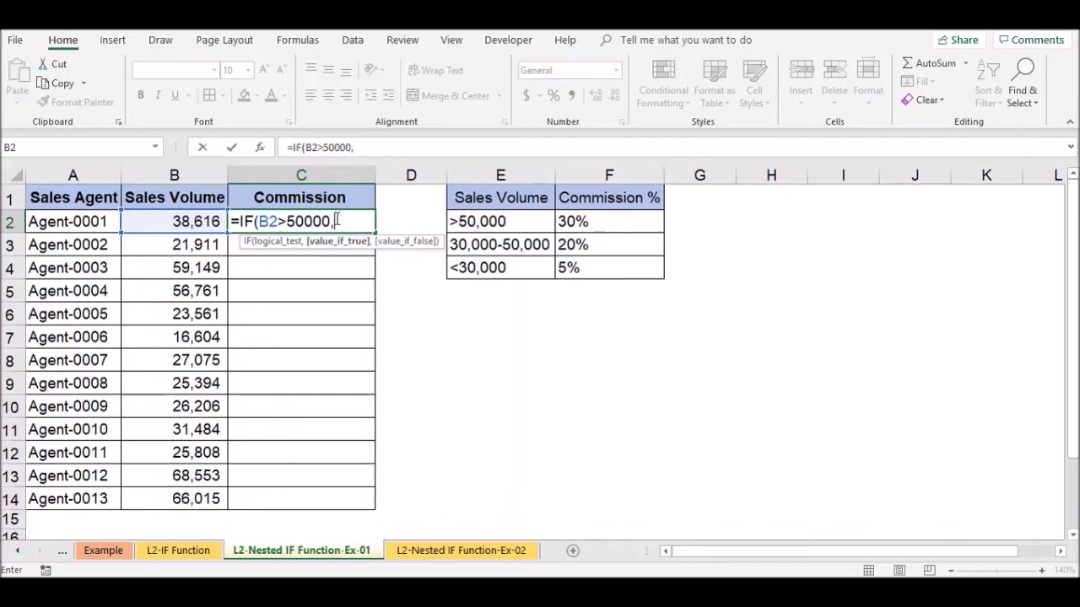
left_click(170, 219)
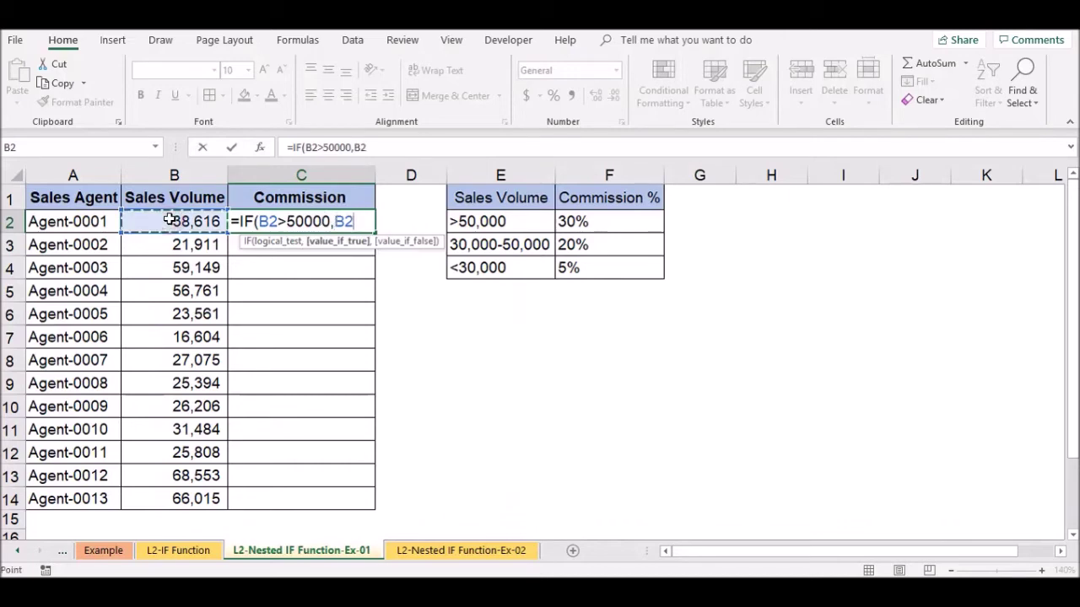
type("*.30")
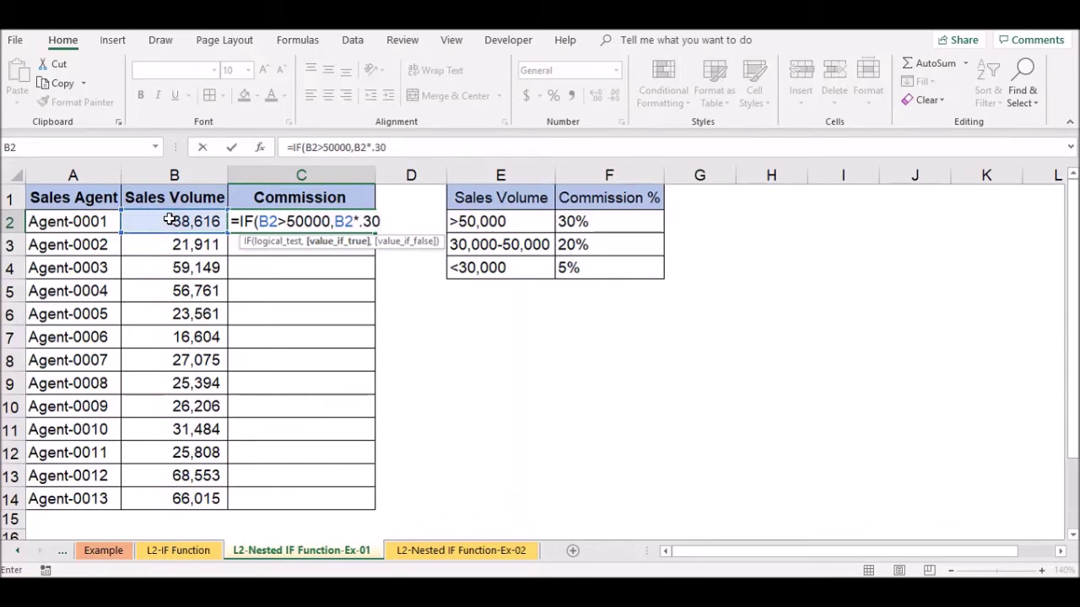
type(",")
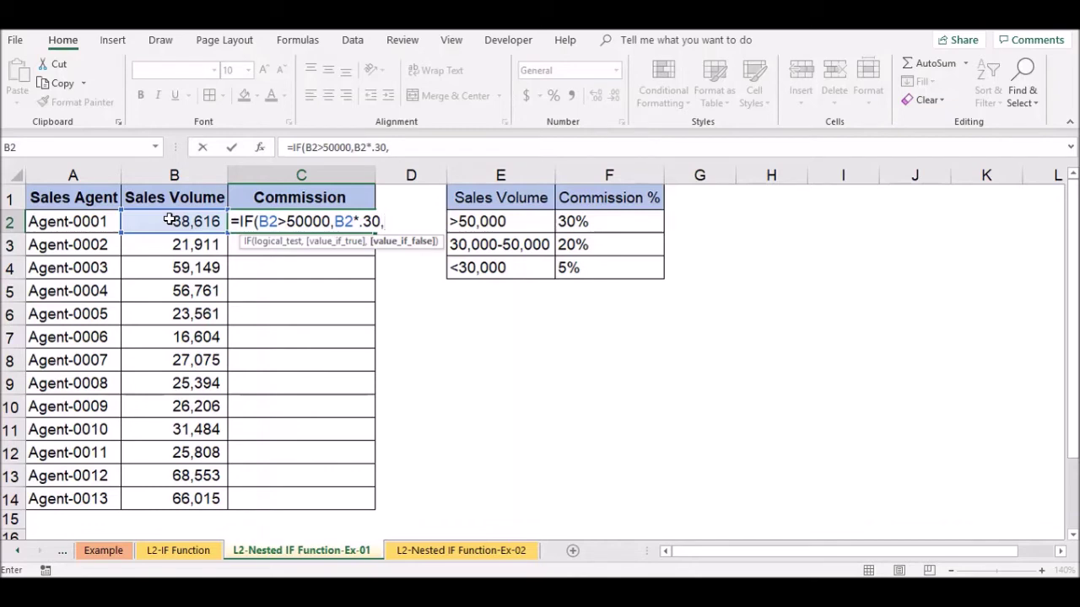
type("if")
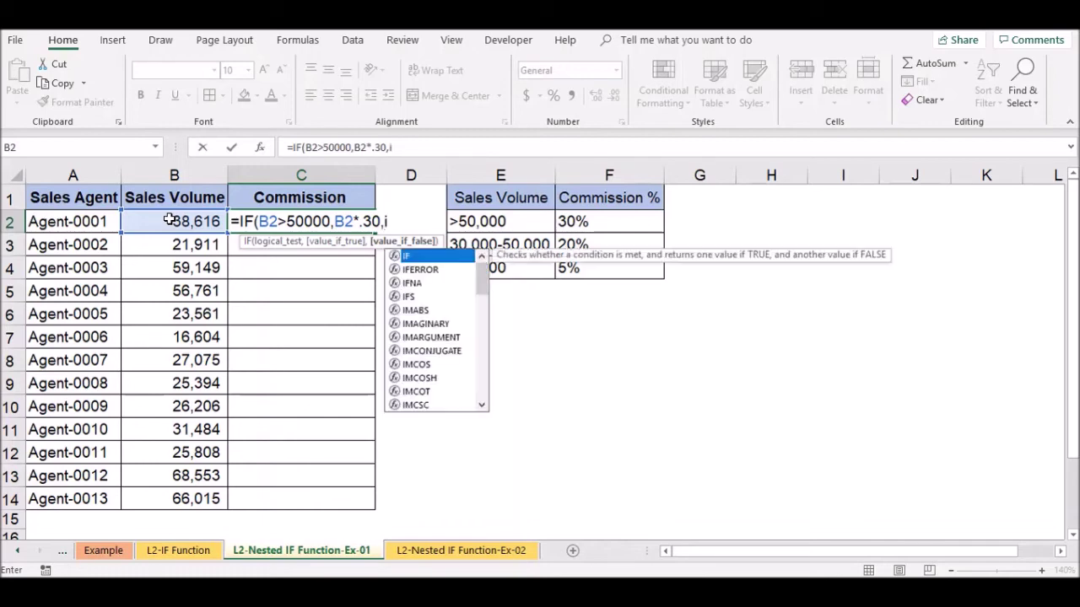
double_click(413, 256)
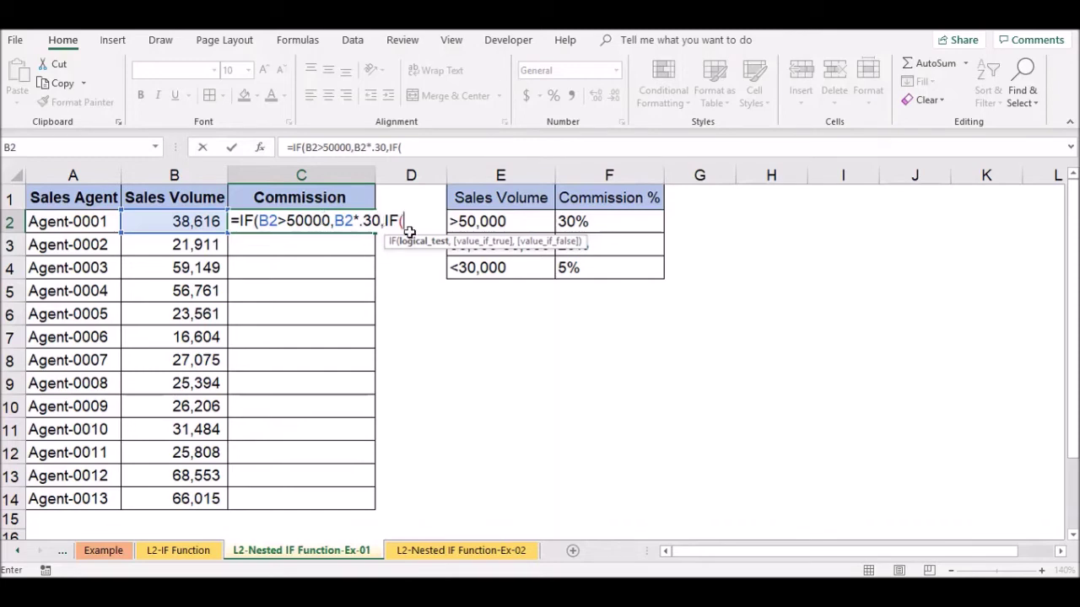
Add the 20% tier IF(B2>30000,B2*0.20, inside C2's nested formula.
left_click(198, 222)
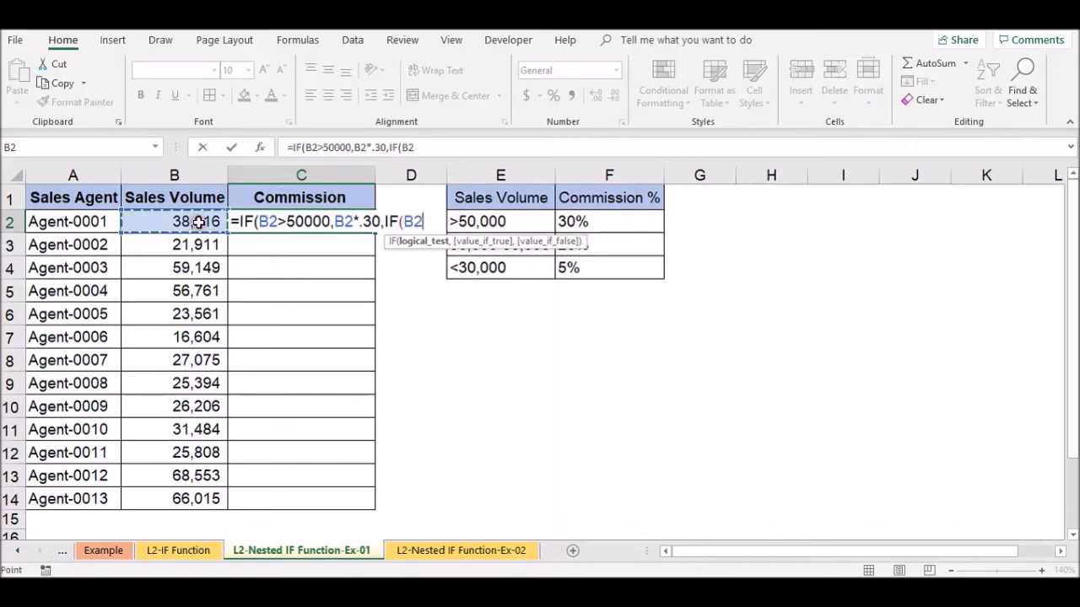
type(">30000")
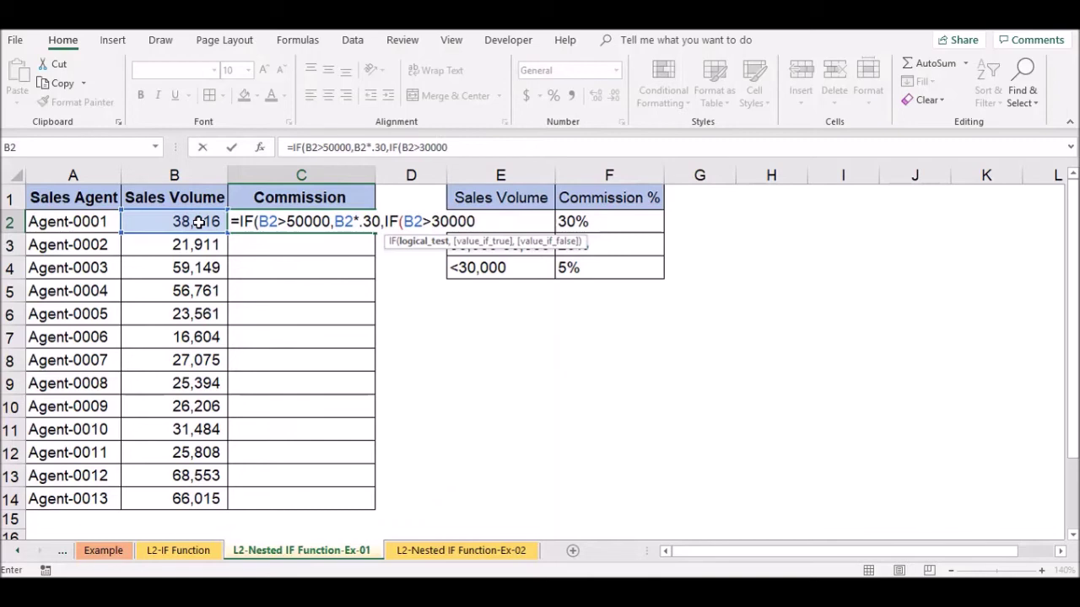
type(",")
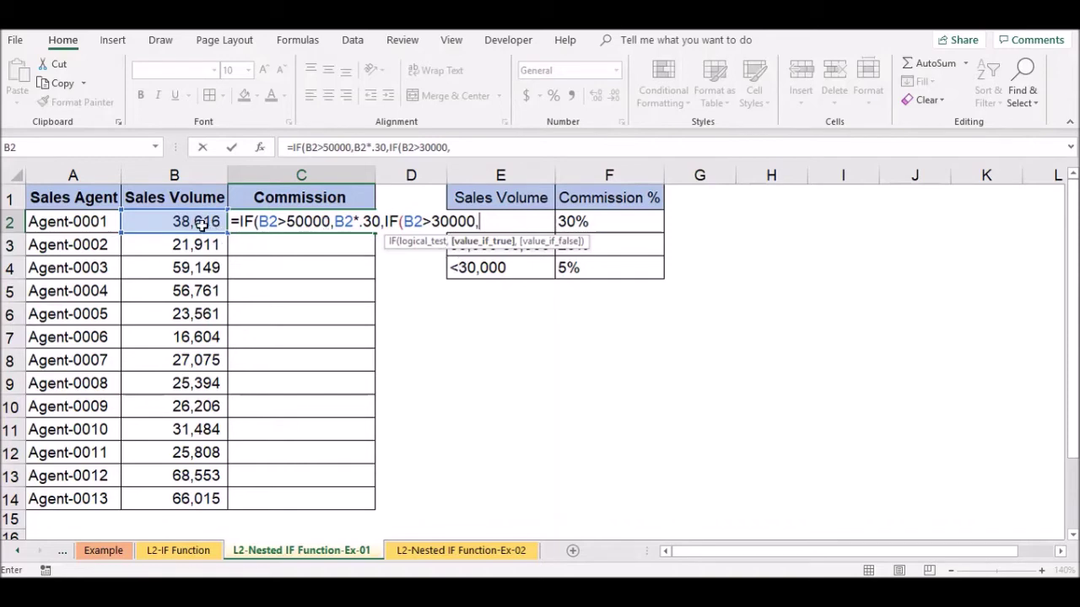
left_click(211, 221)
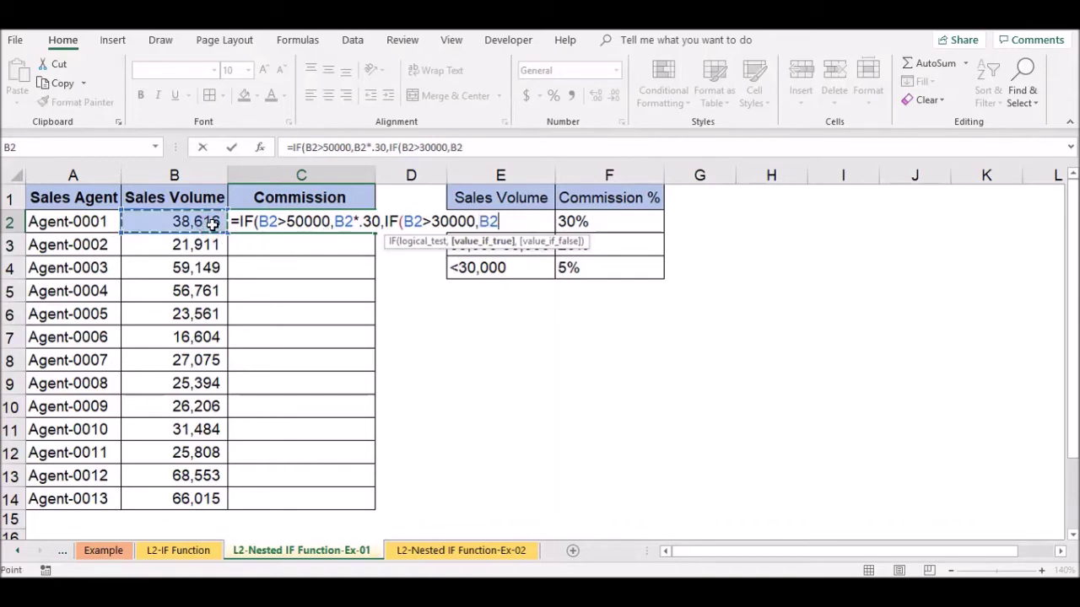
type("^")
key("BackSpace")
type("*0.20")
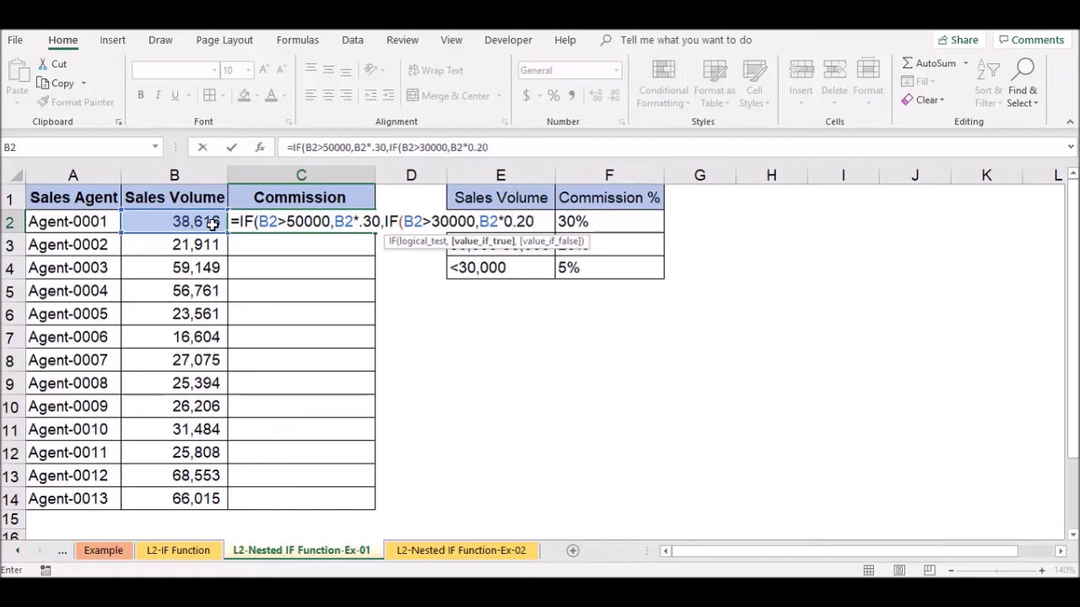
type(",")
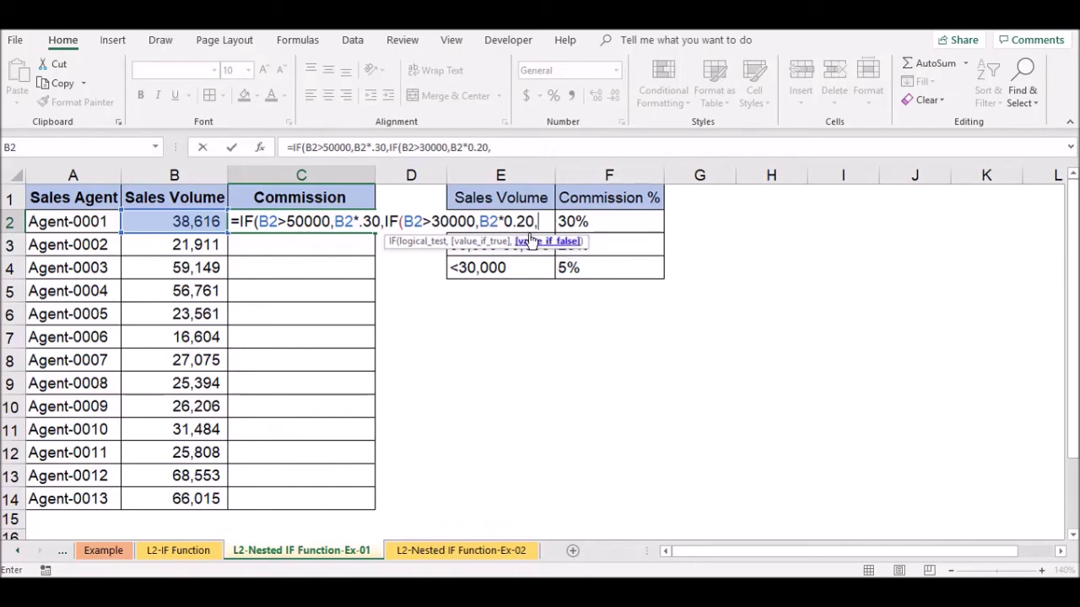
Close C2's formula with the B2*0.05 fallback and commit it, giving 7723.2.
left_click(195, 222)
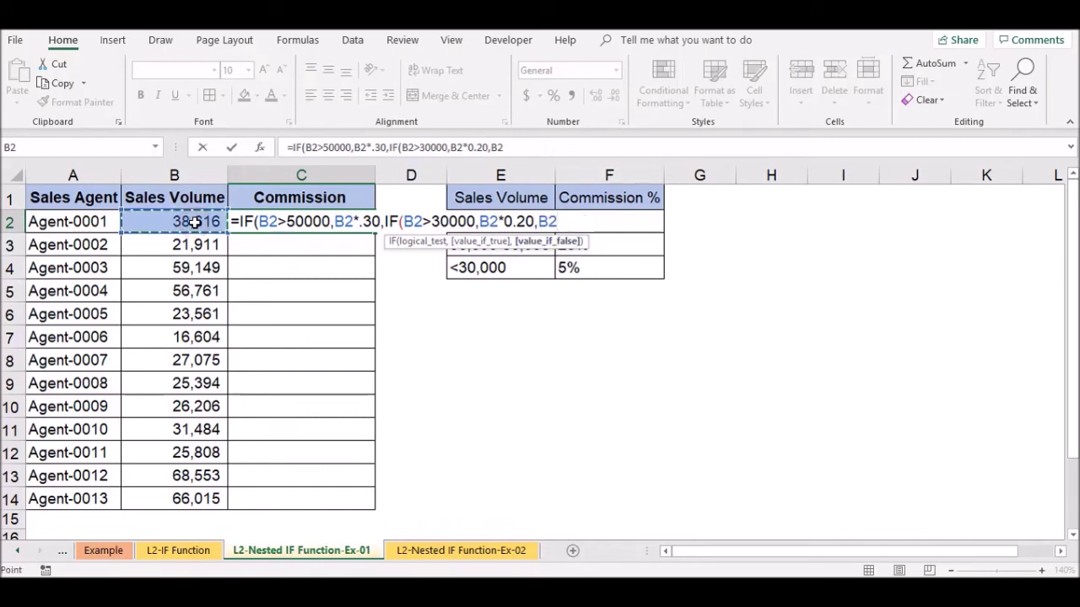
type("*0.0")
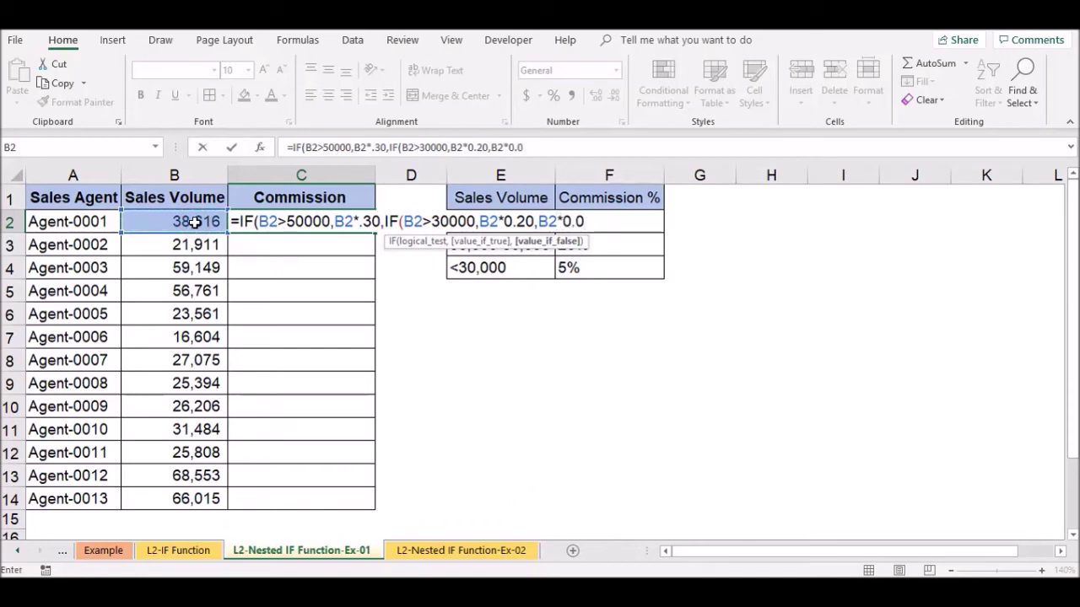
type("5)")
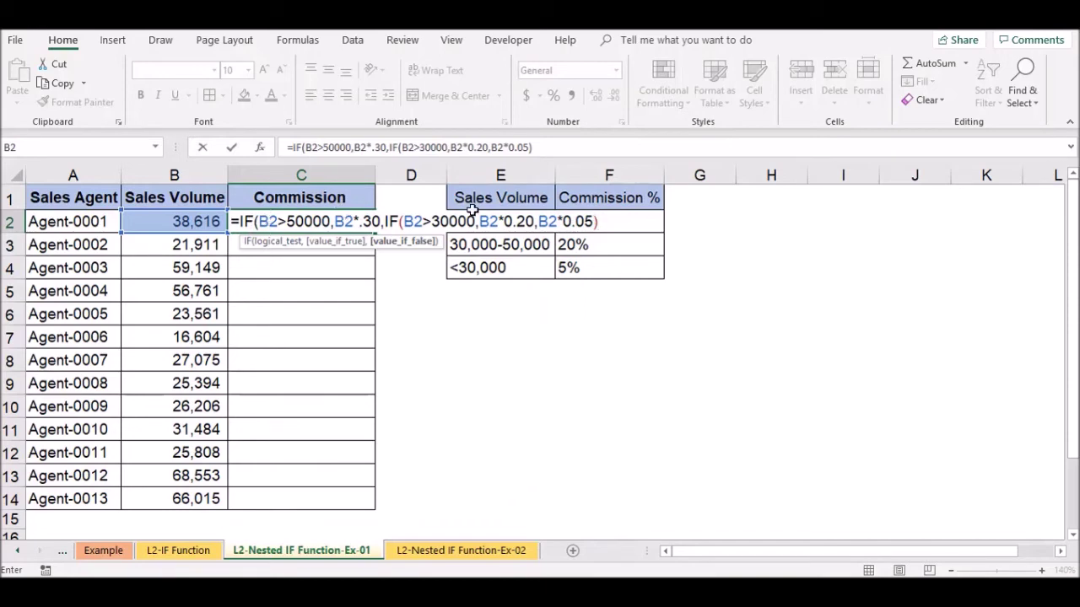
type(")")
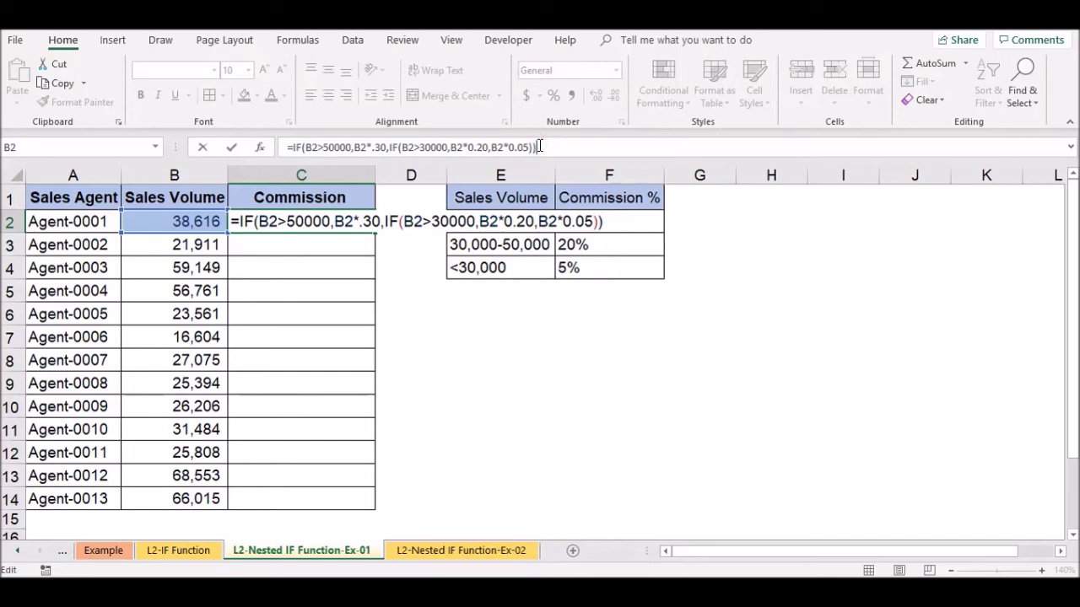
key("Return")
left_click(335, 222)
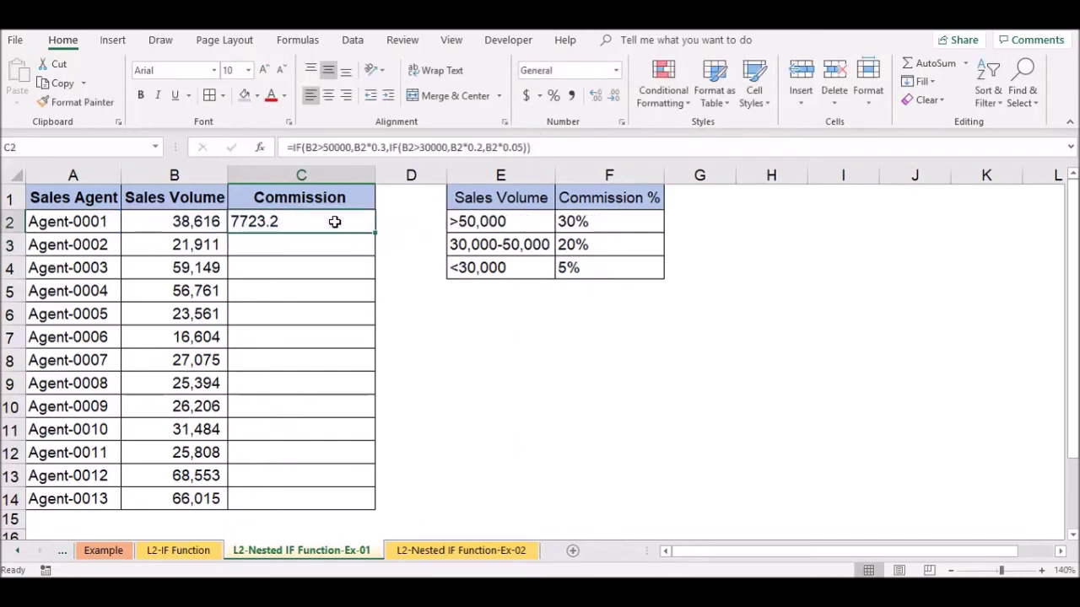
Format C2 in comma style without decimals and enter a =B2*0.2 check in D2.
left_click(571, 97)
left_click(613, 96)
left_click(614, 96)
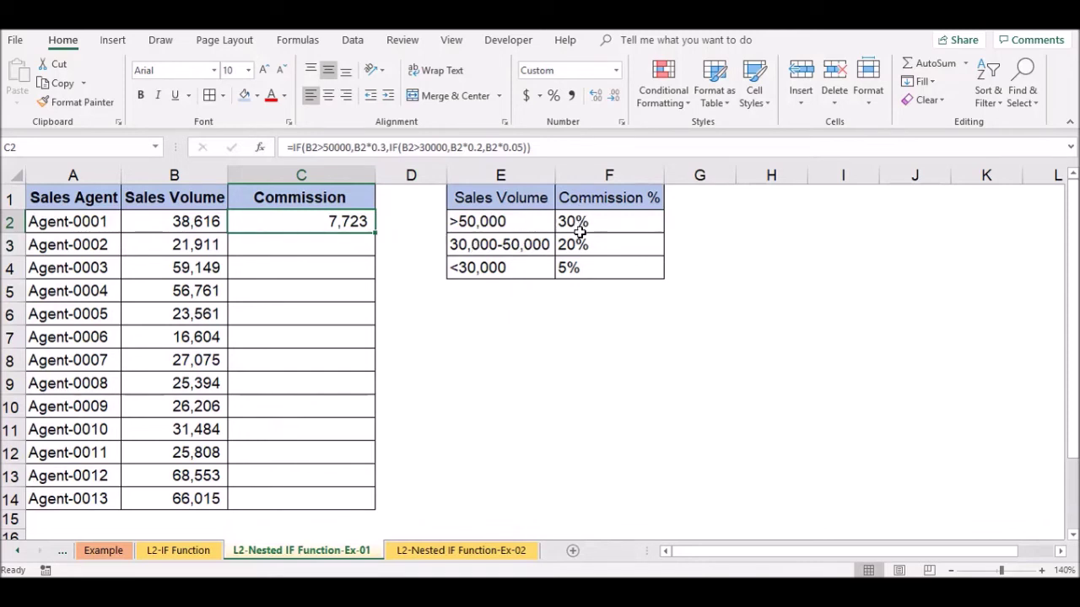
left_click(392, 223)
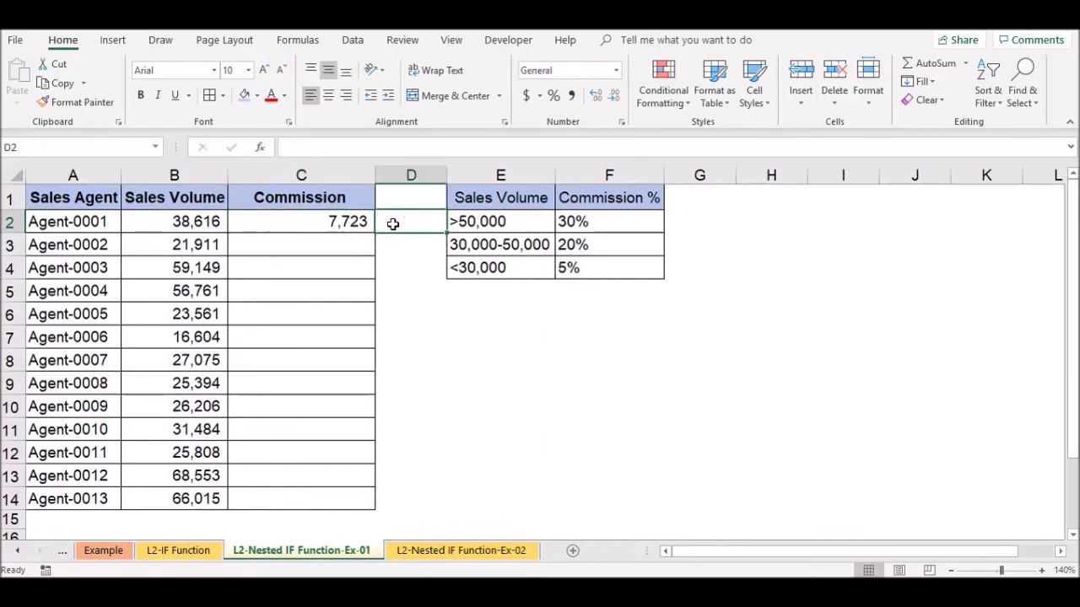
type("=")
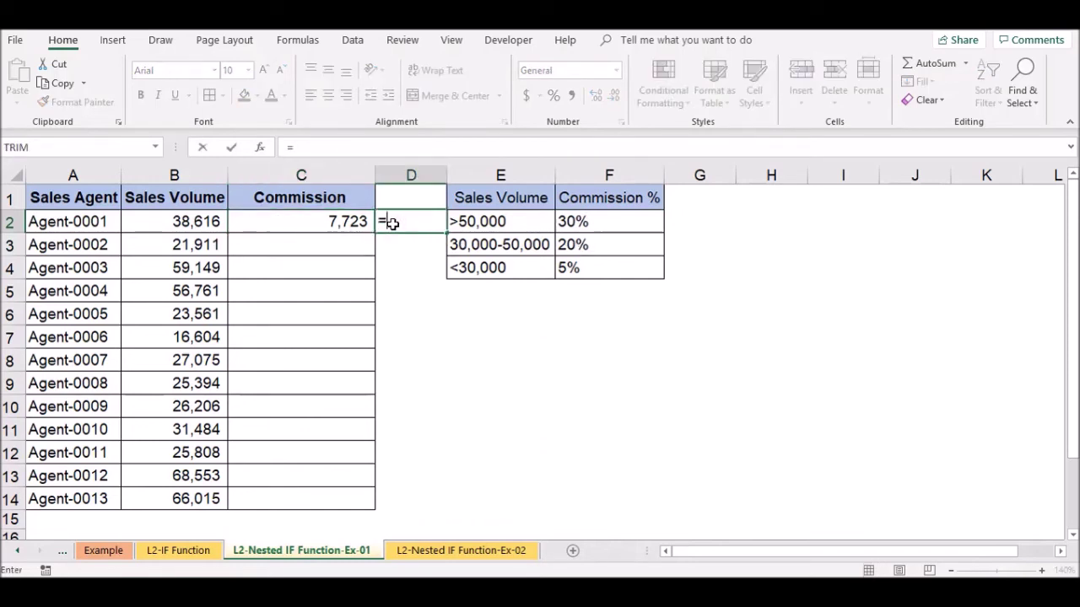
left_click(181, 223)
type("*0.2")
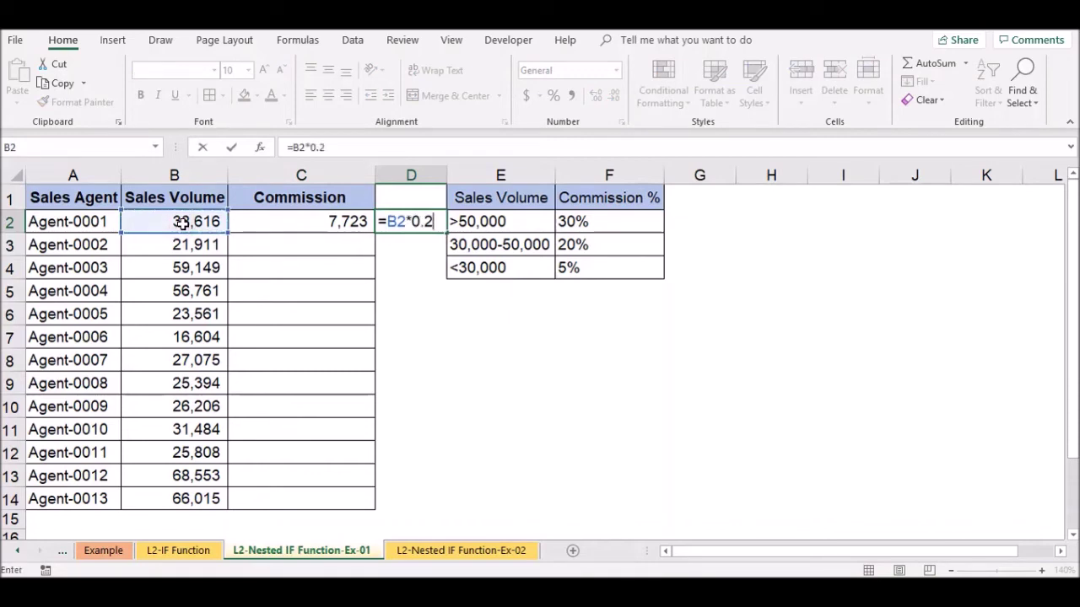
key("Return")
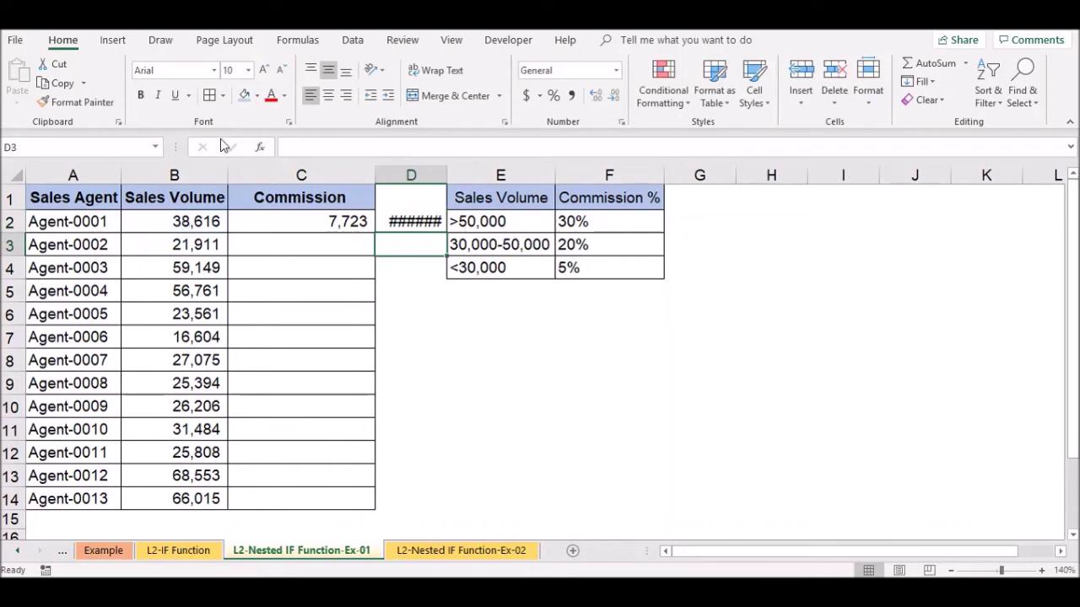
Widen column D to read the check result, then delete it from D2.
left_click_drag(440, 177, 453, 177)
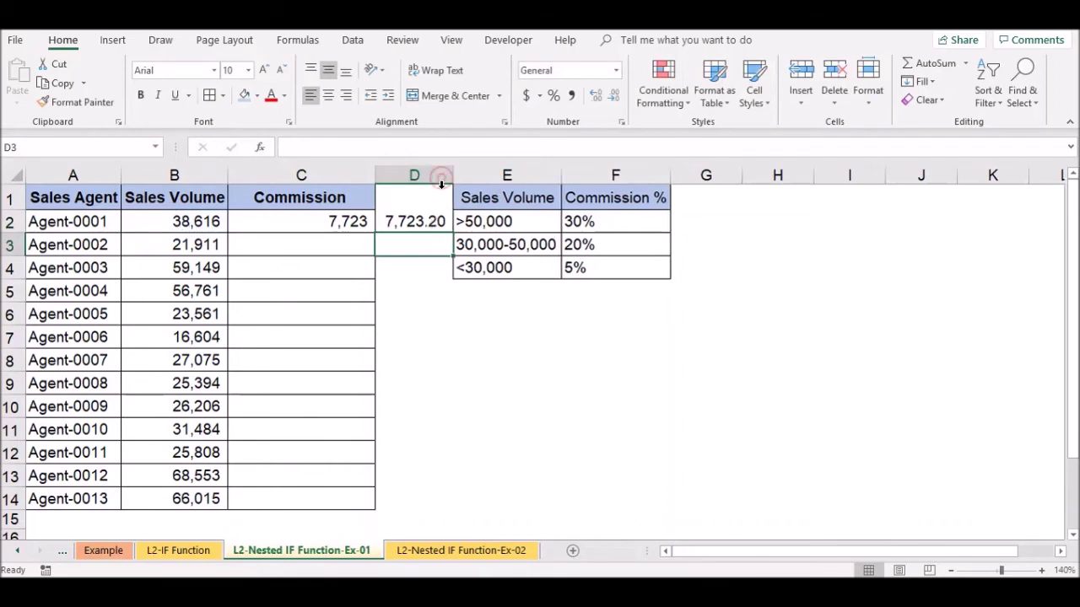
left_click(421, 222)
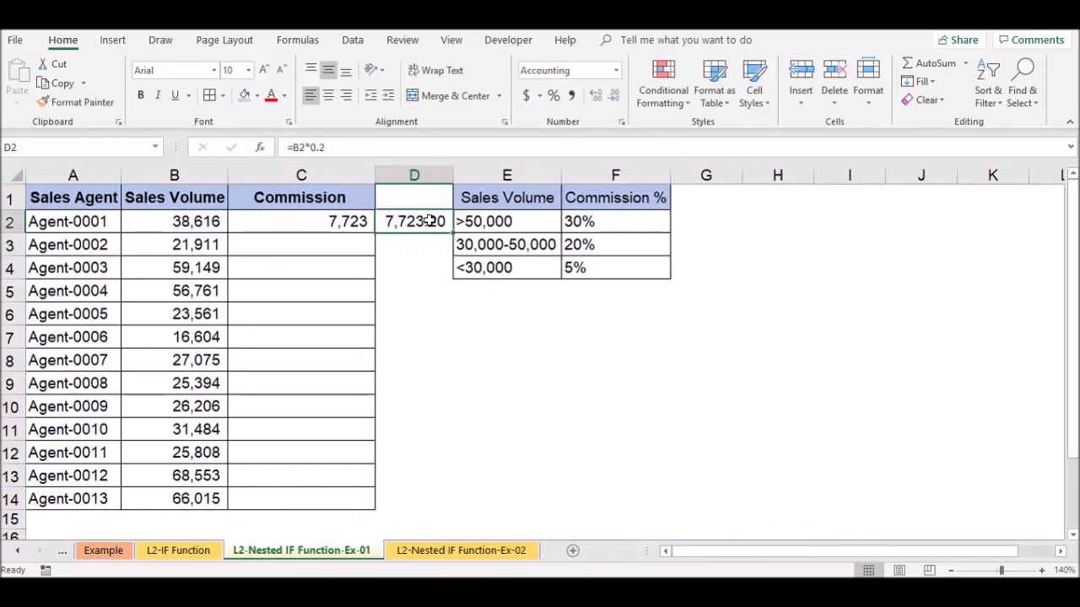
key("Delete")
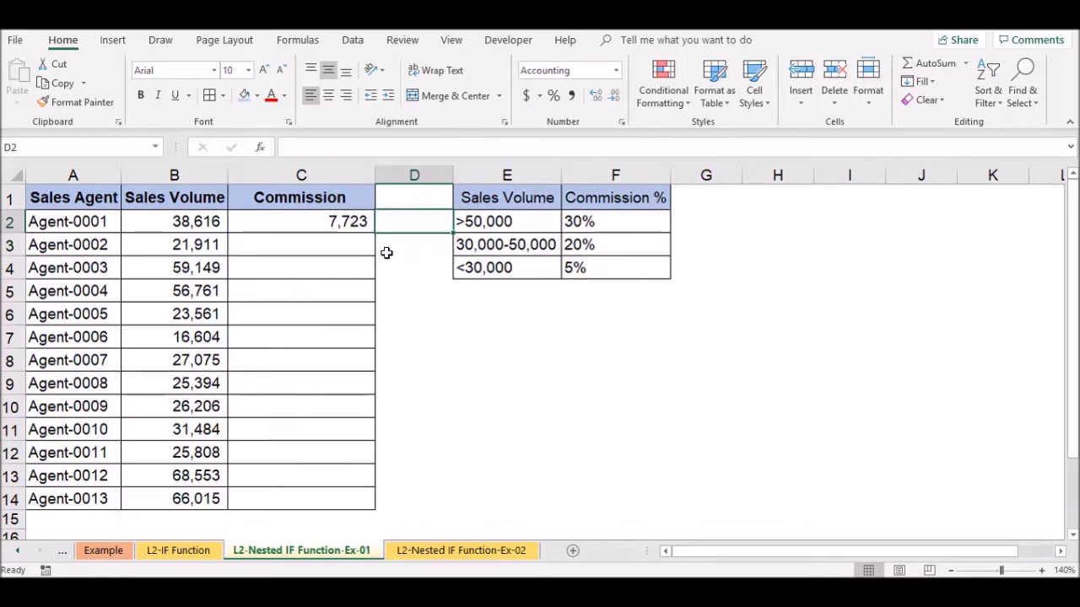
left_click(344, 226)
Fill the nested IF commission from C2 down to C14 and spot-check C3 to C5.
double_click(373, 233)
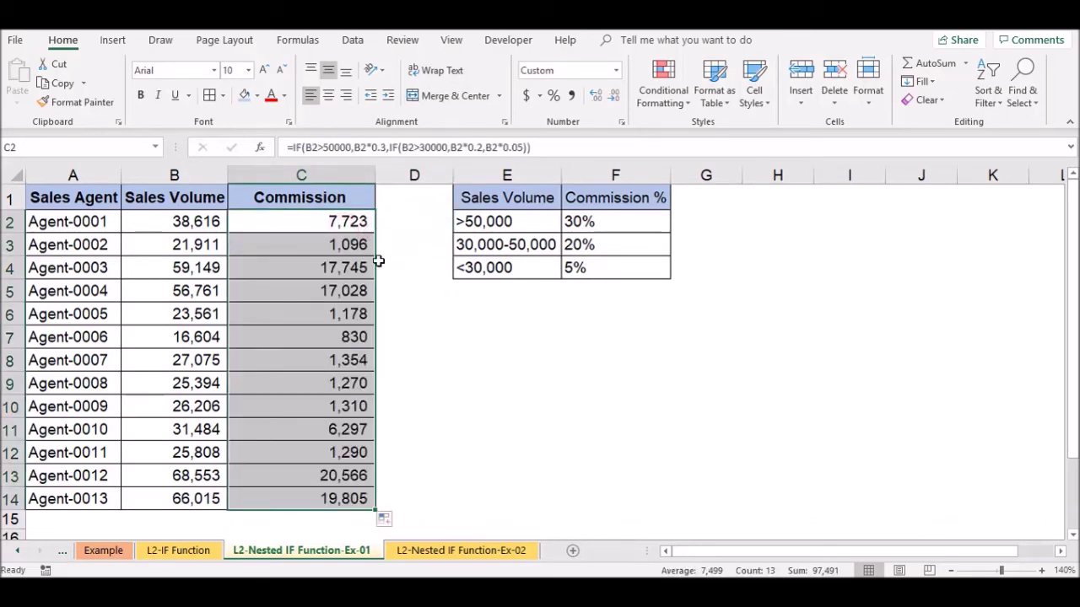
left_click(325, 247)
left_click(318, 269)
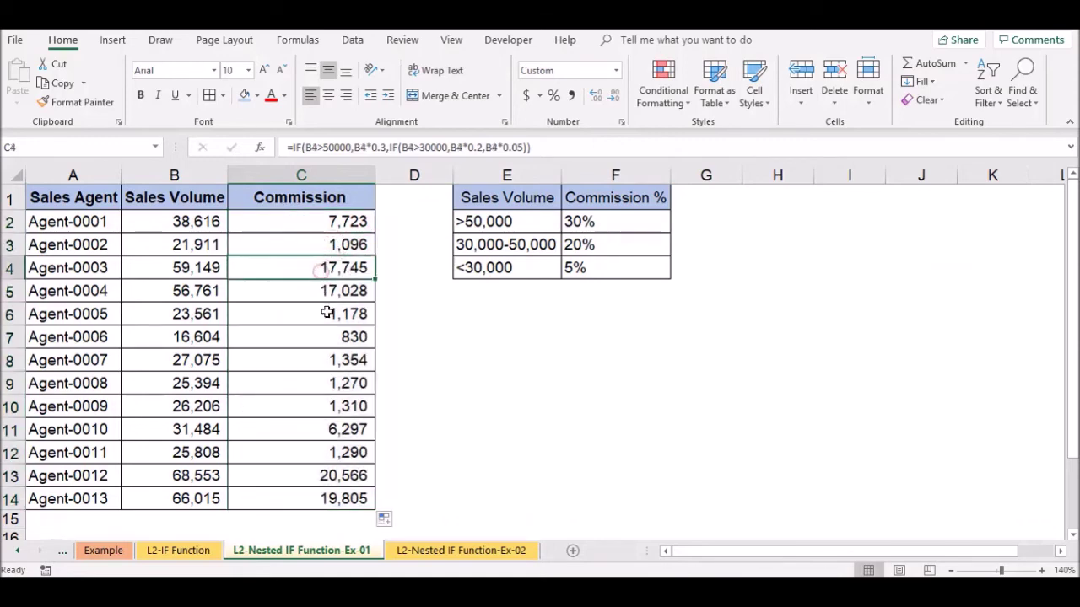
left_click(330, 293)
scroll(339, 372, "down", 1)
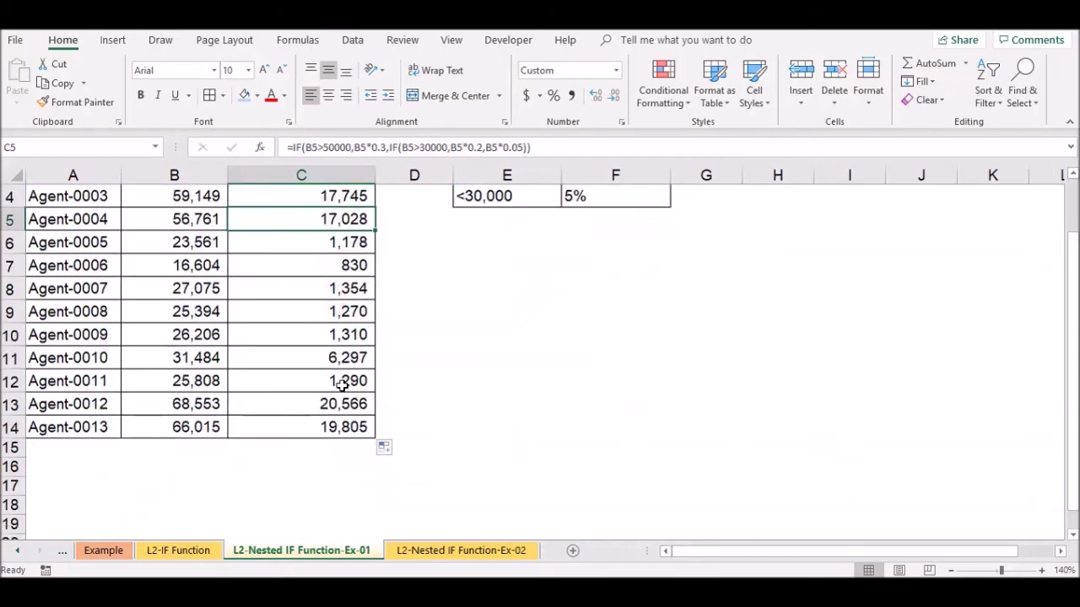
scroll(338, 379, "up", 1)
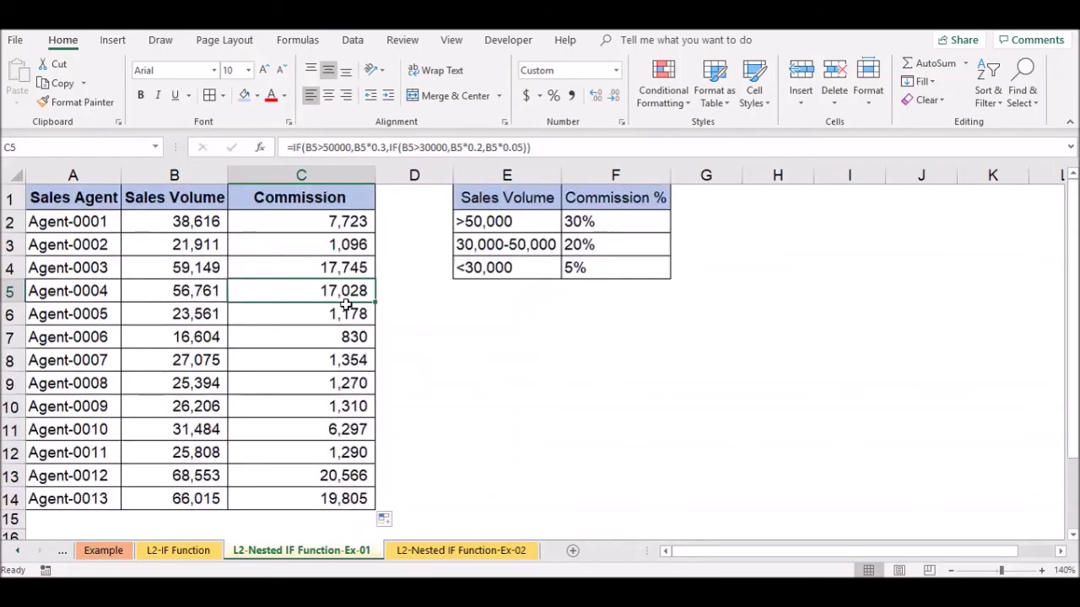
left_click(329, 221)
left_click(336, 246)
left_click(339, 270)
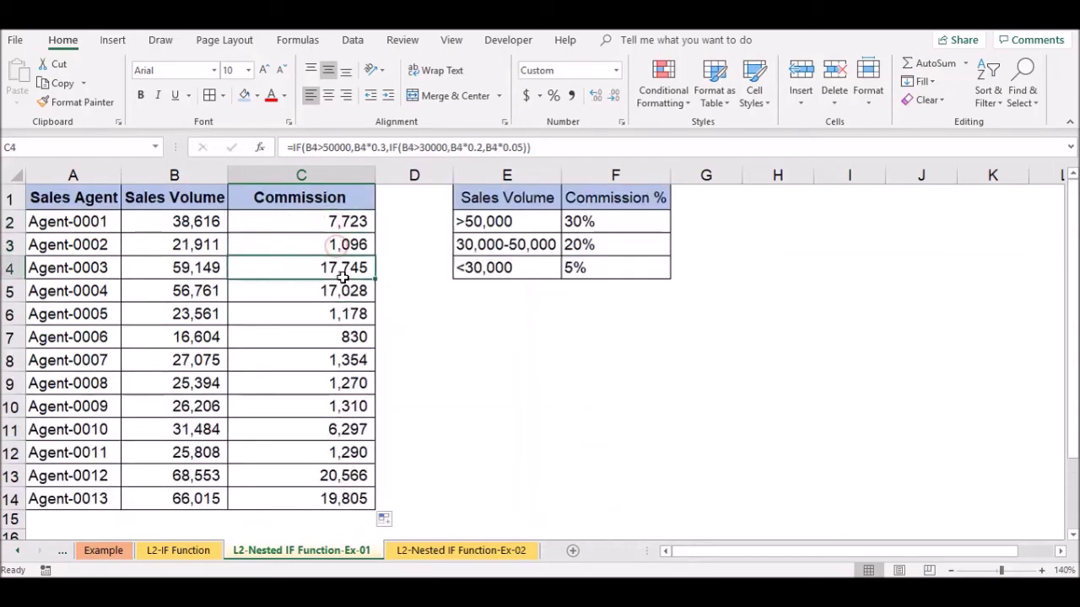
scroll(342, 296, "down", 1)
scroll(340, 305, "up", 1)
Review the C2 formula without changes, then switch to the Ex-02 student marks sheet.
left_click_drag(346, 222, 350, 496)
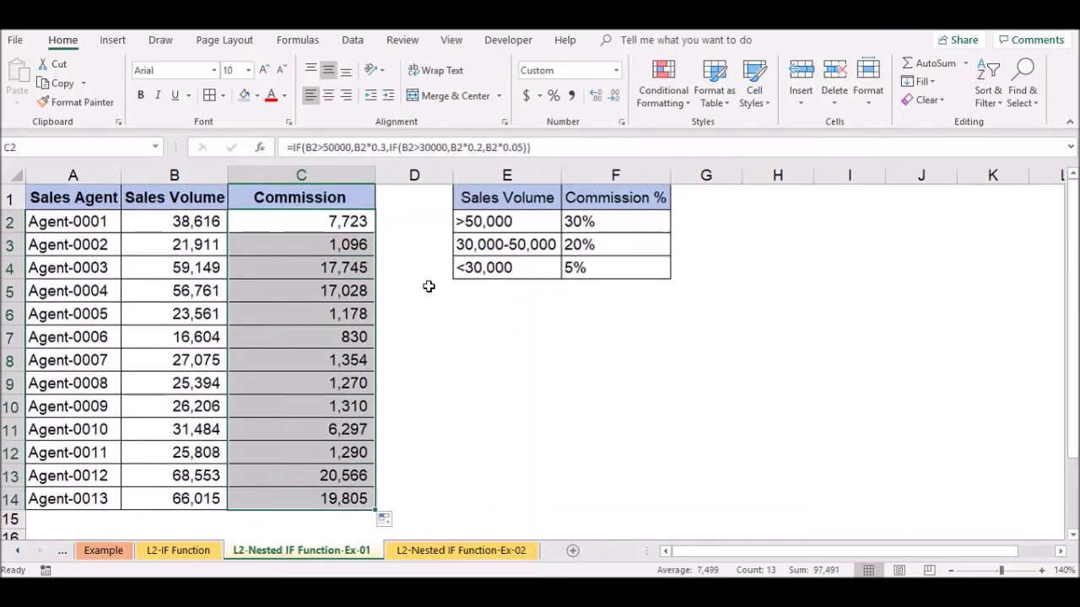
left_click(313, 150)
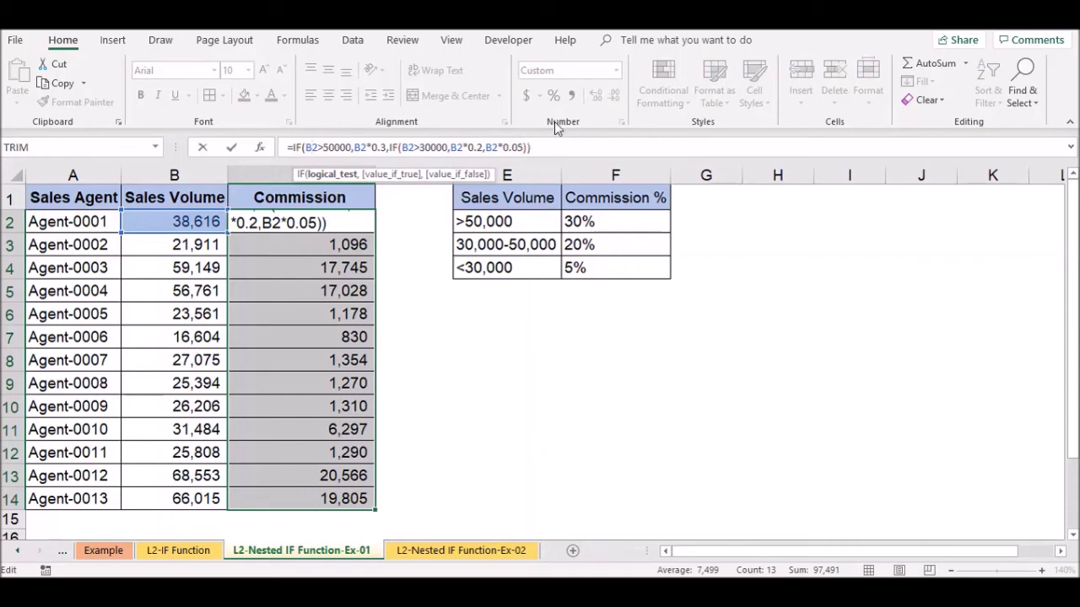
key("ctrl+Return")
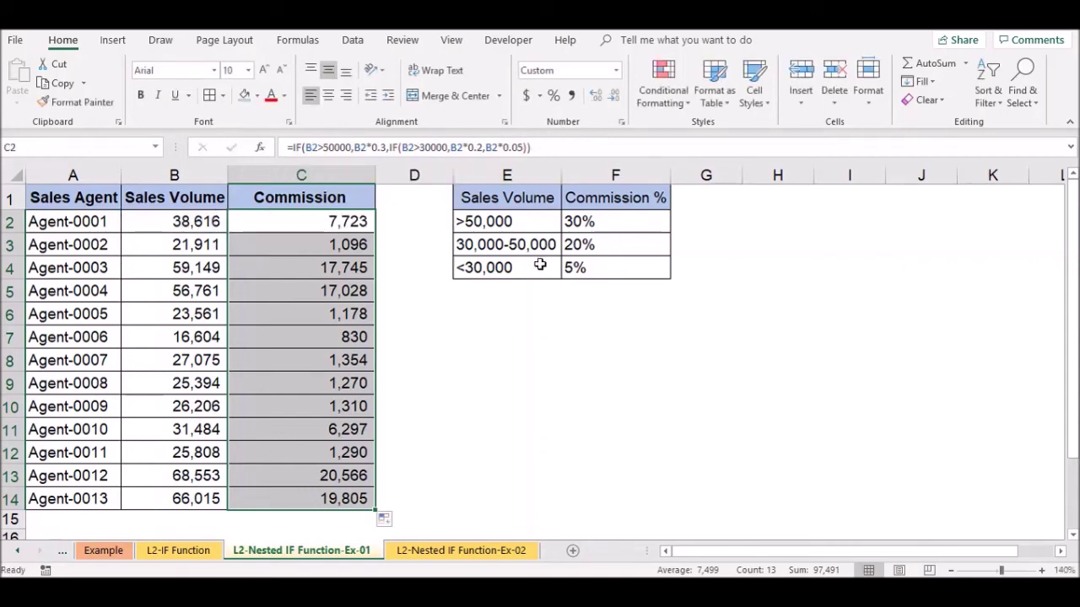
key("ctrl+Page_Down")
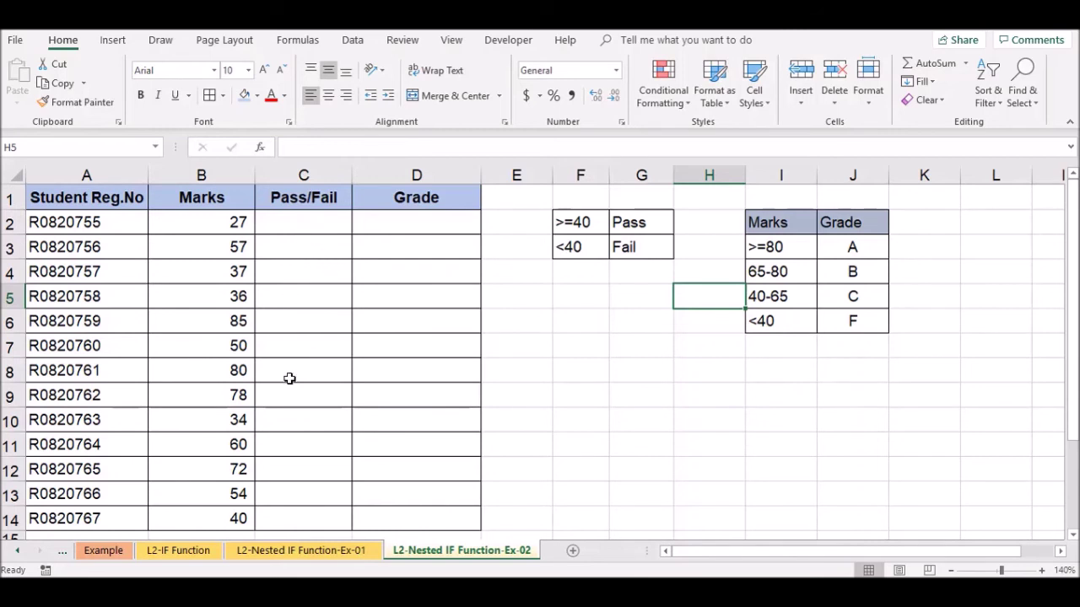
Enter =IF(B2>40,"Pass","Fail") in C2, so the mark 27 shows Fail.
left_click(289, 224)
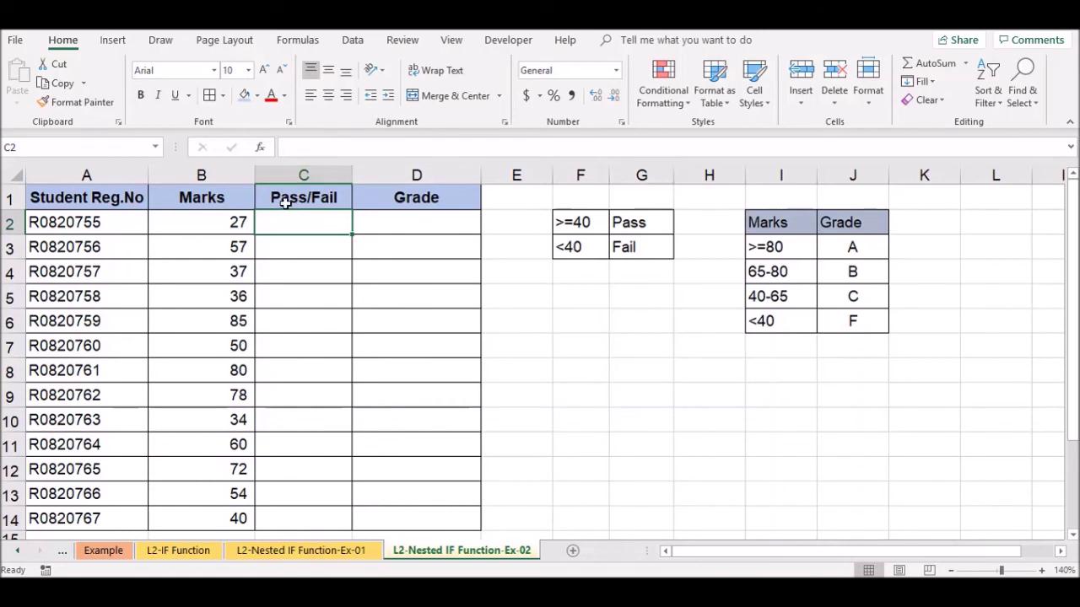
type("=")
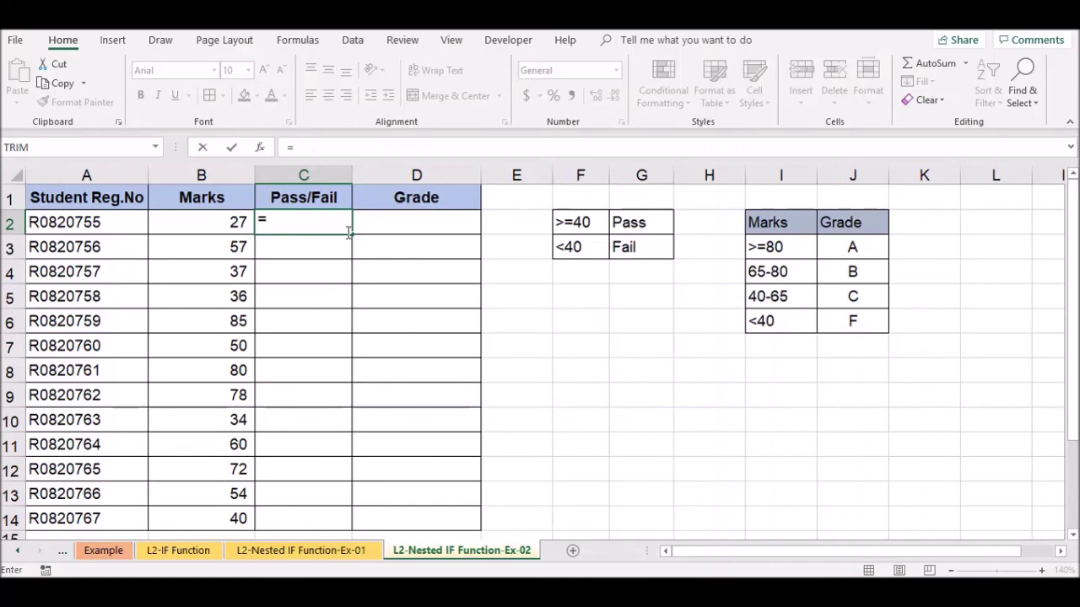
type("if")
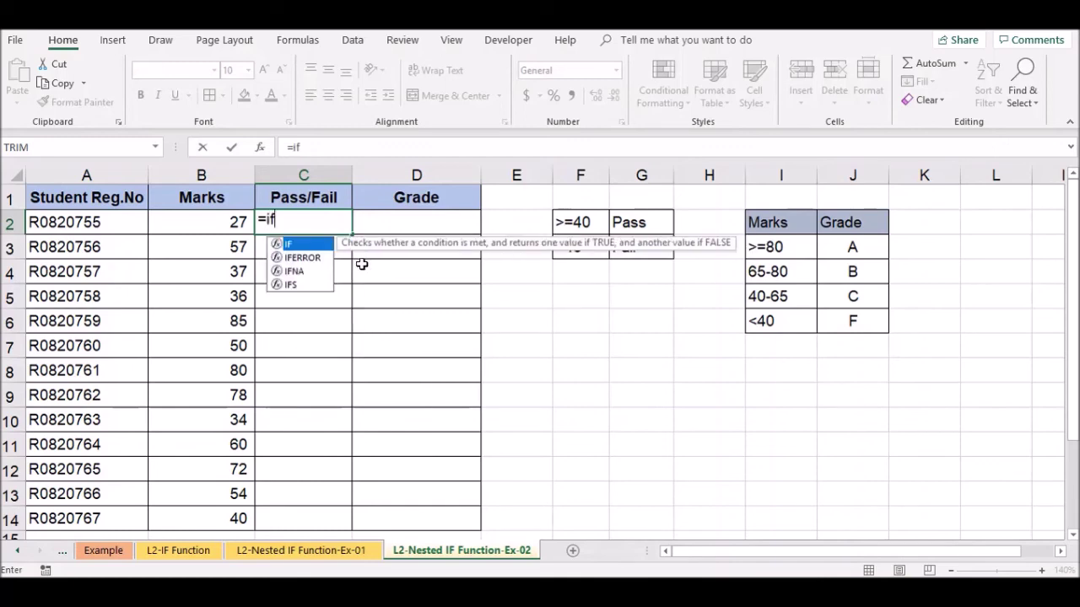
double_click(321, 250)
left_click(237, 222)
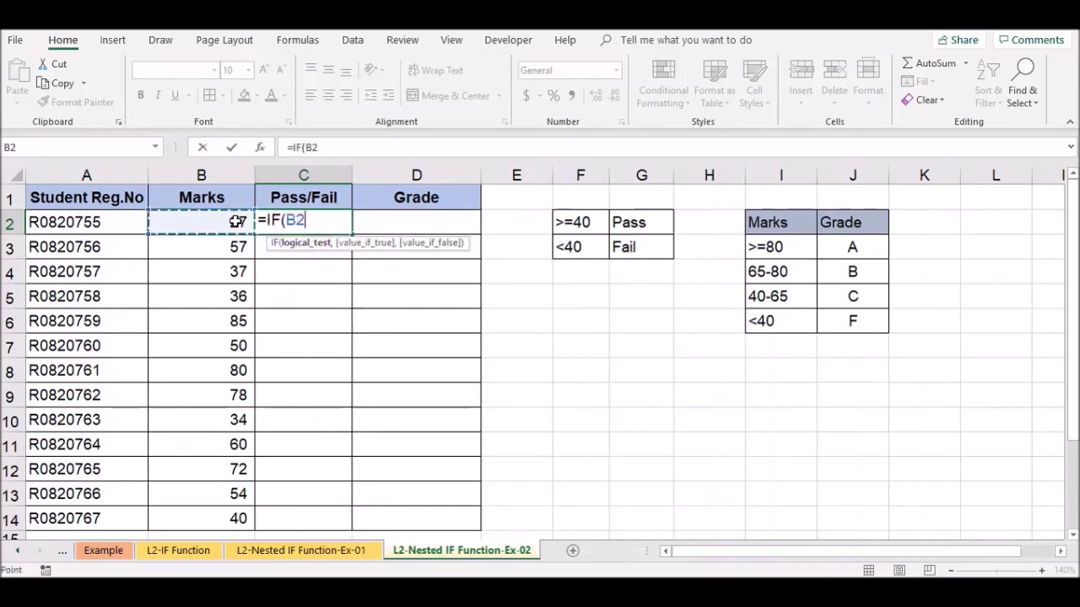
type(">")
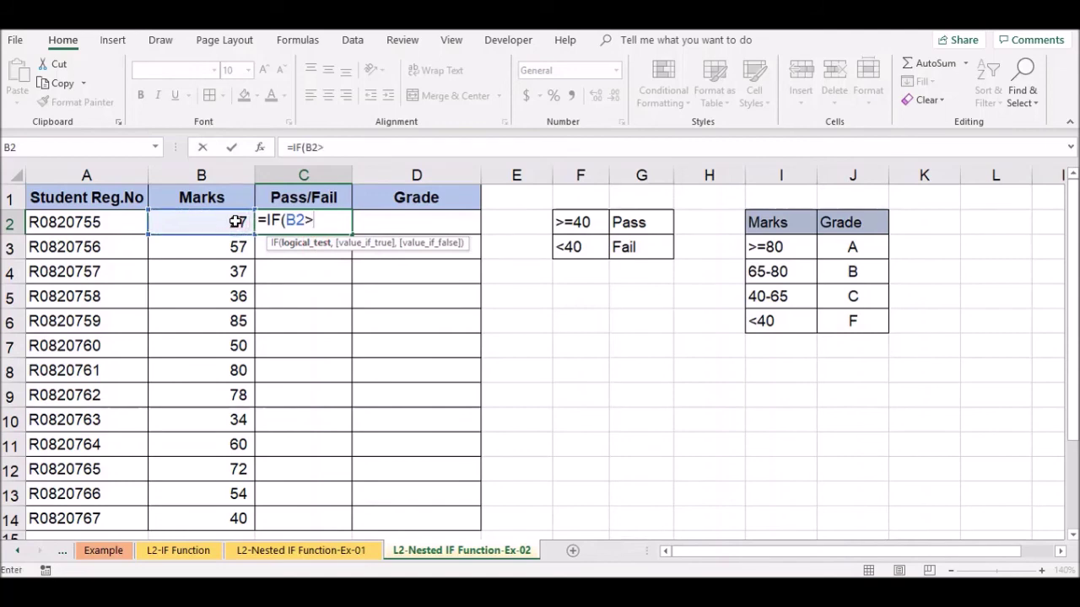
type("40,\"Pass")
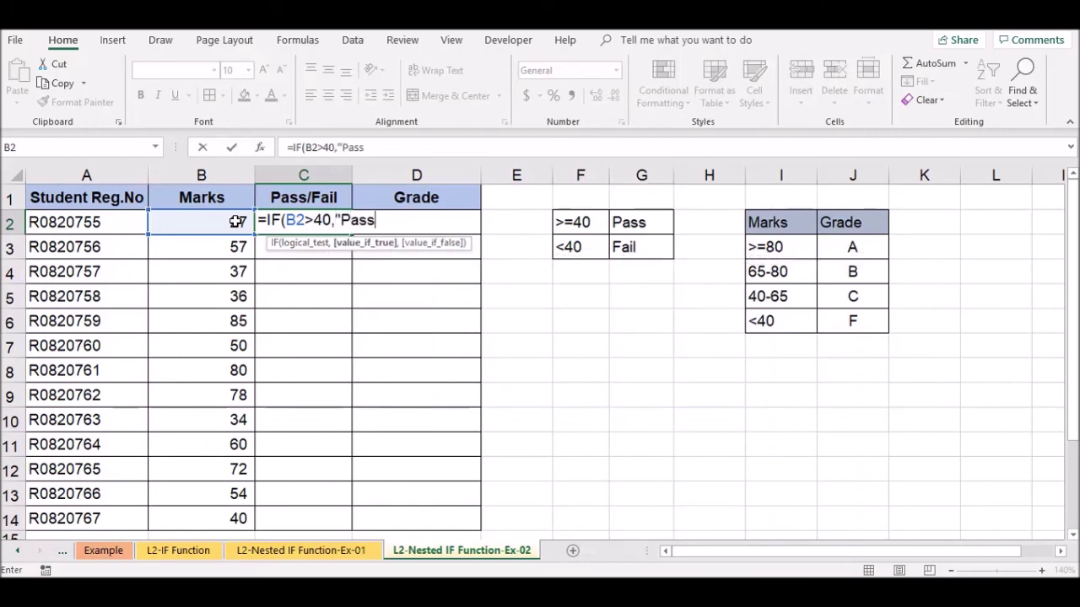
type("\",")
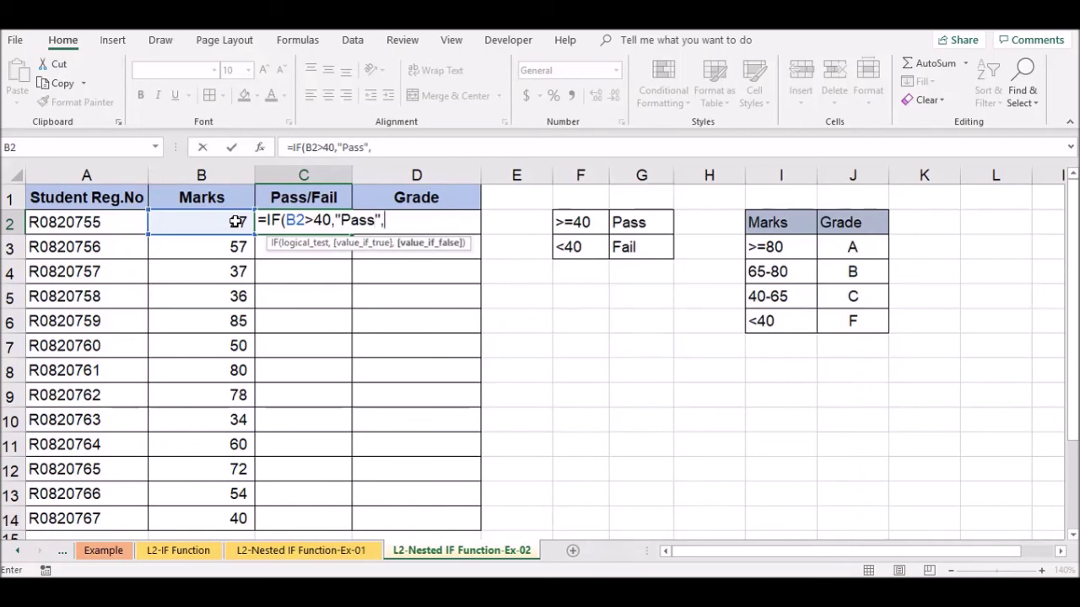
type("\"Fail\")")
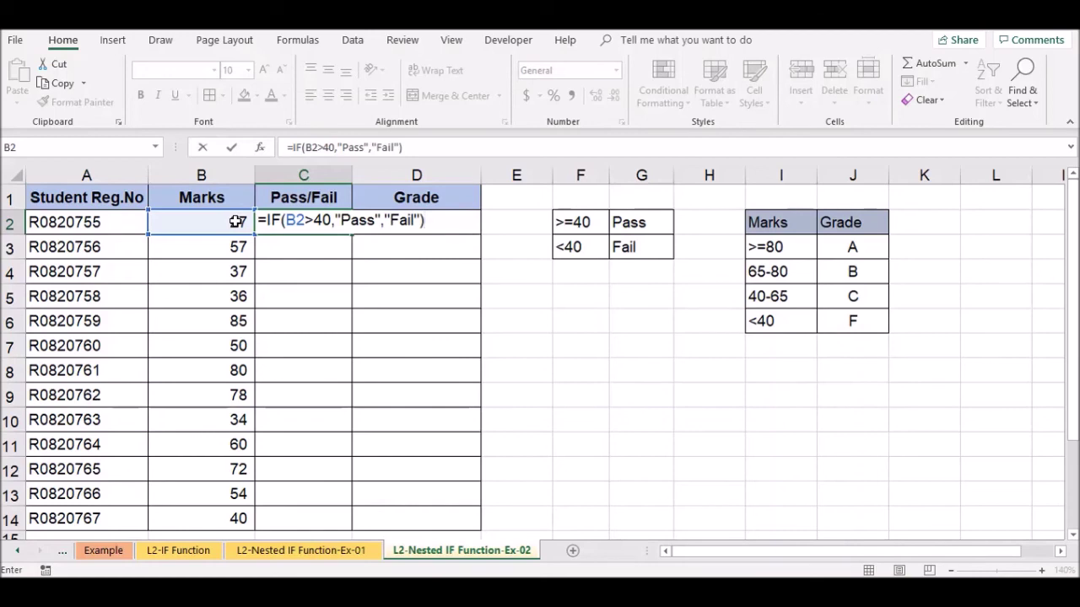
key("Return")
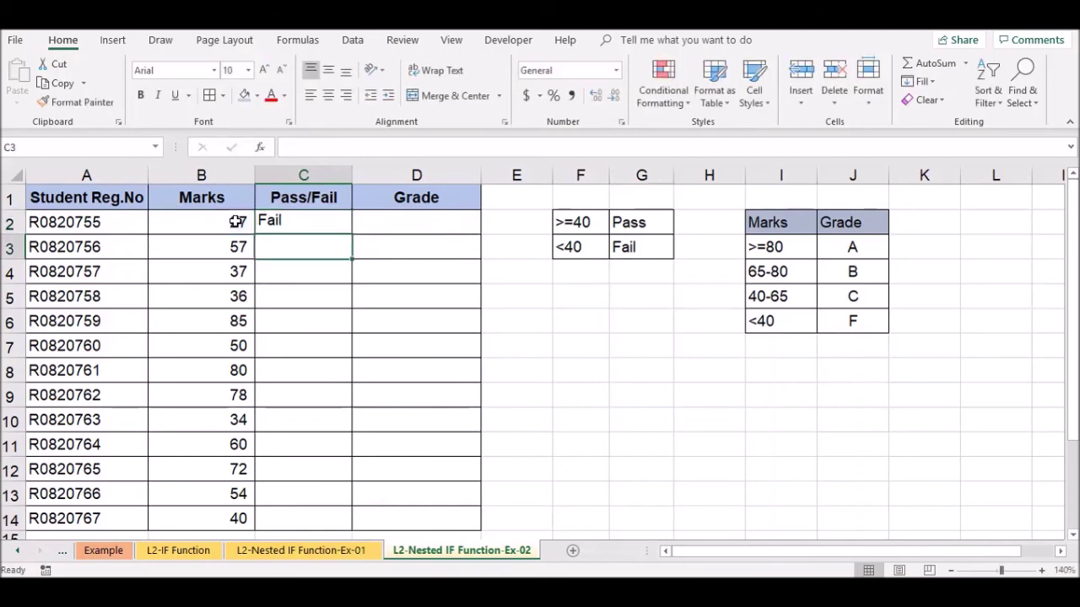
Centre C2's result and fill the Pass/Fail formula down to C14.
left_click(291, 217)
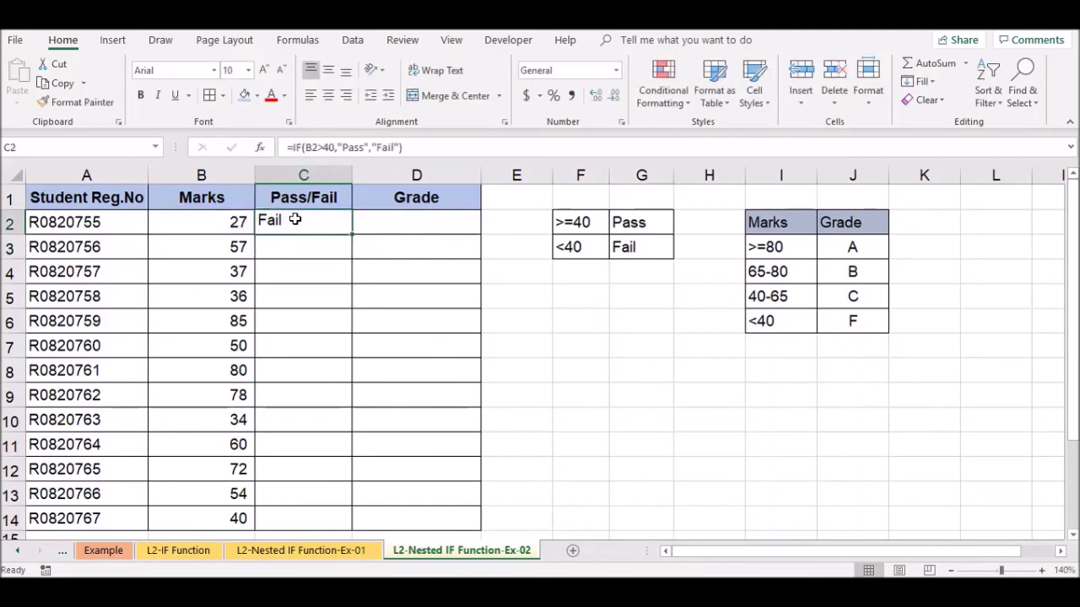
left_click(331, 100)
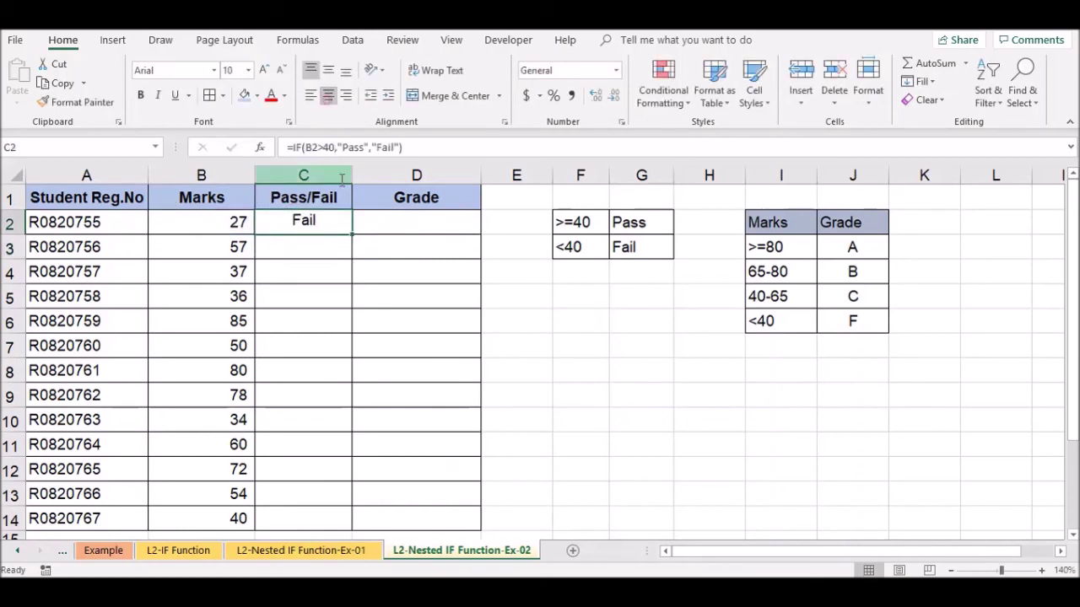
double_click(351, 233)
scroll(321, 258, "down", 1)
scroll(321, 257, "up", 1)
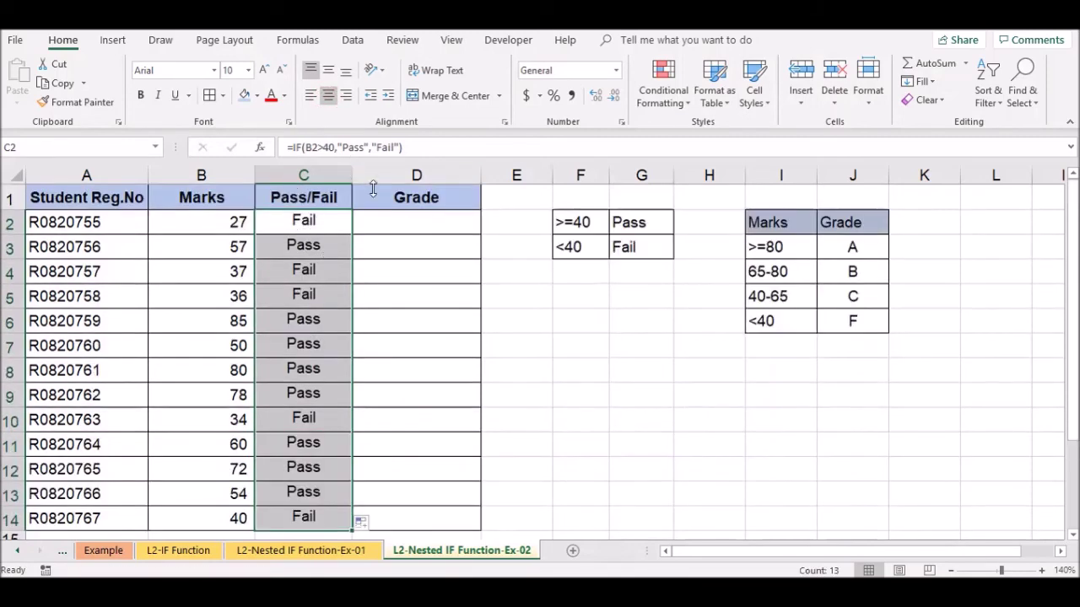
left_click(400, 221)
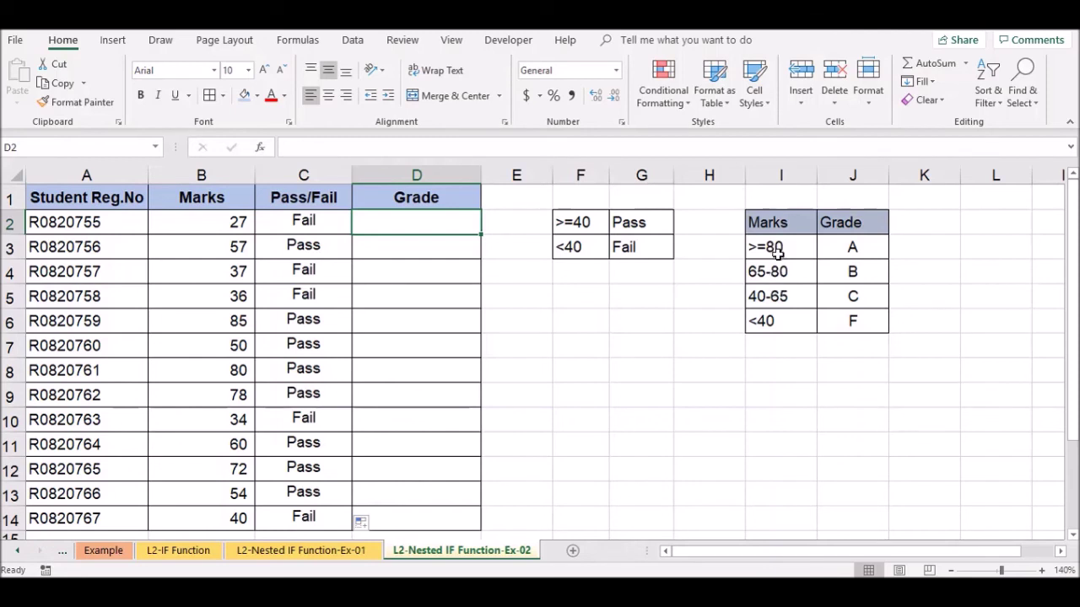
Start a grade formula in D2 with =IF( referencing mark B2.
left_click_drag(774, 246, 776, 319)
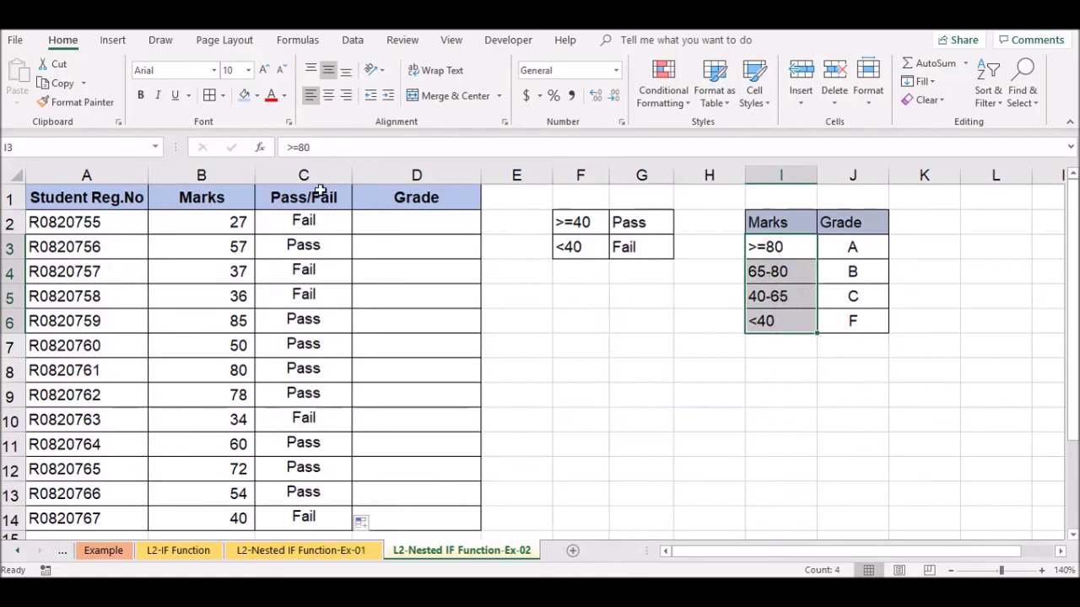
left_click(390, 223)
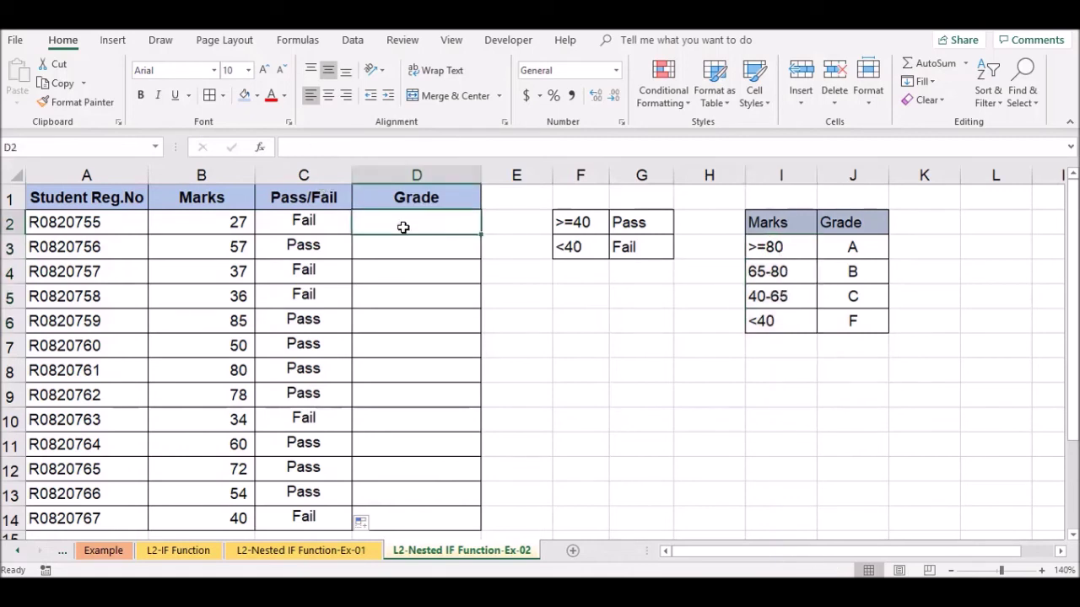
type("-")
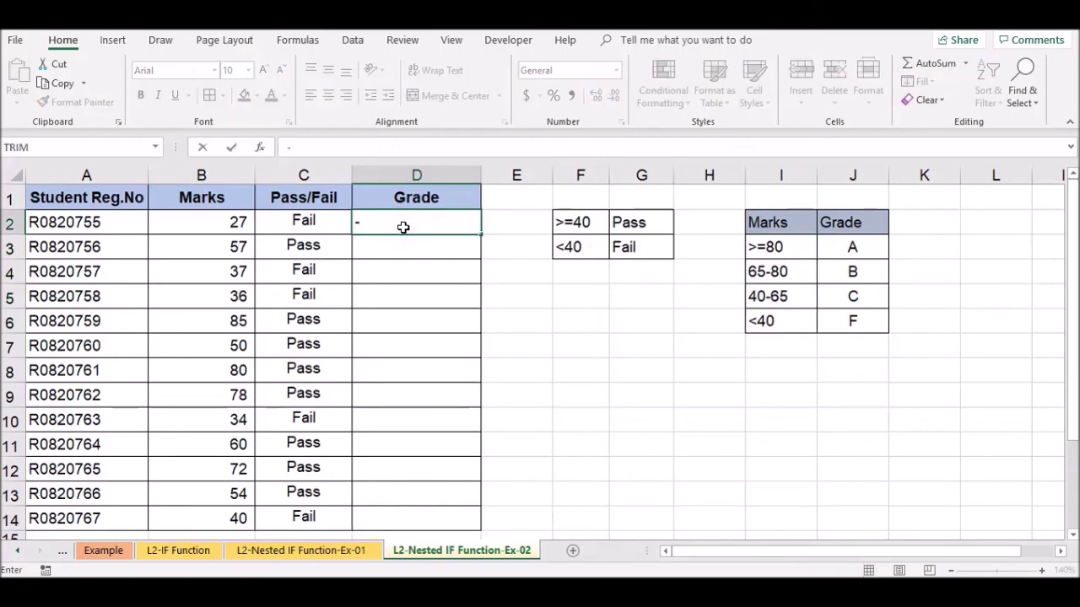
key("BackSpace")
type("=if")
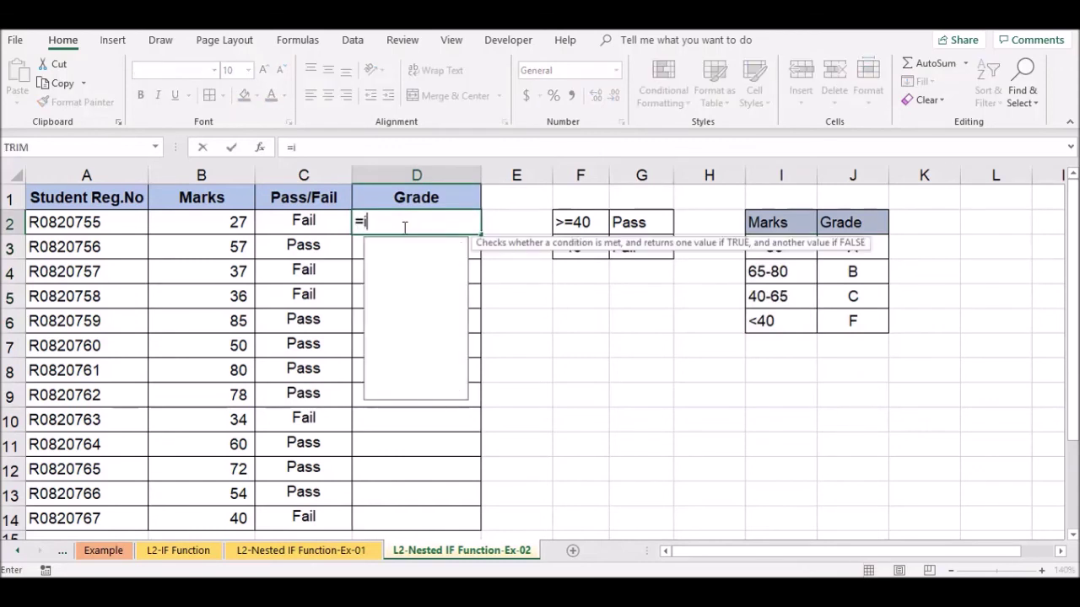
double_click(406, 243)
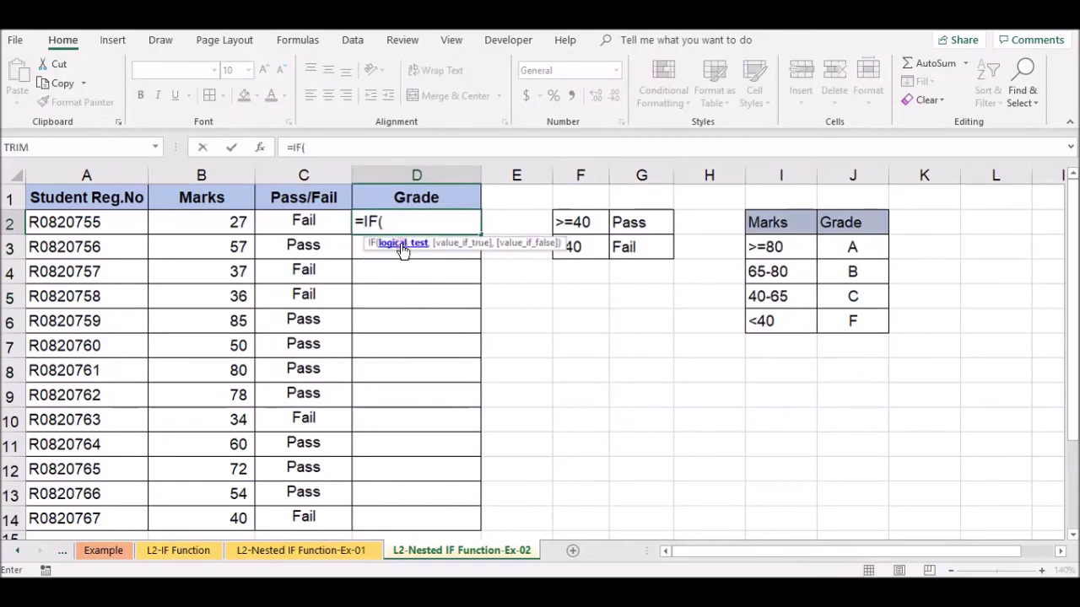
left_click(239, 223)
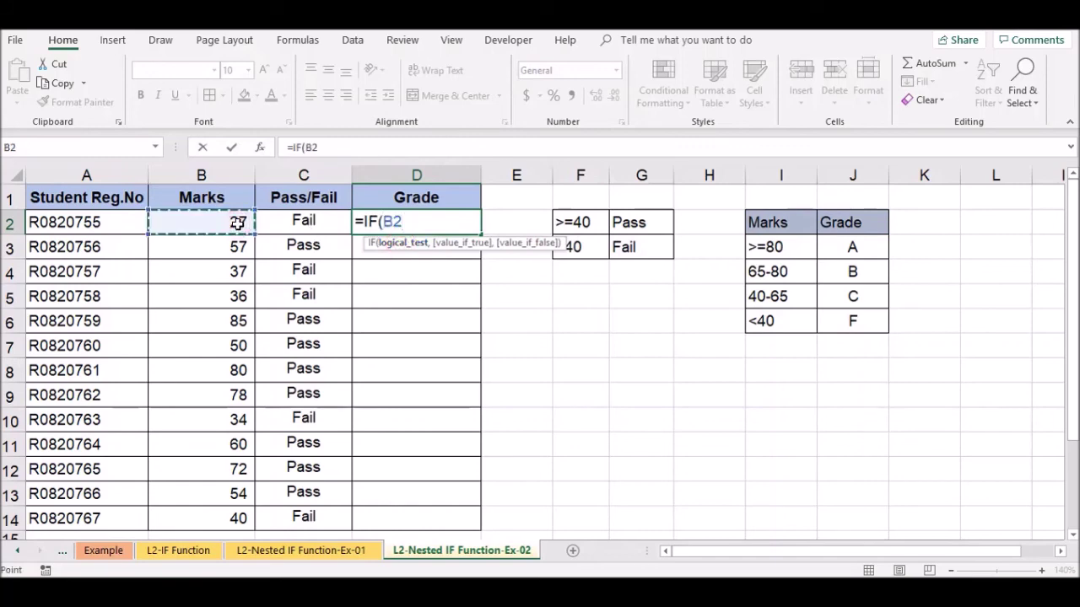
Complete the first test B2>=80 returning "A", then begin a nested IF.
type(">")
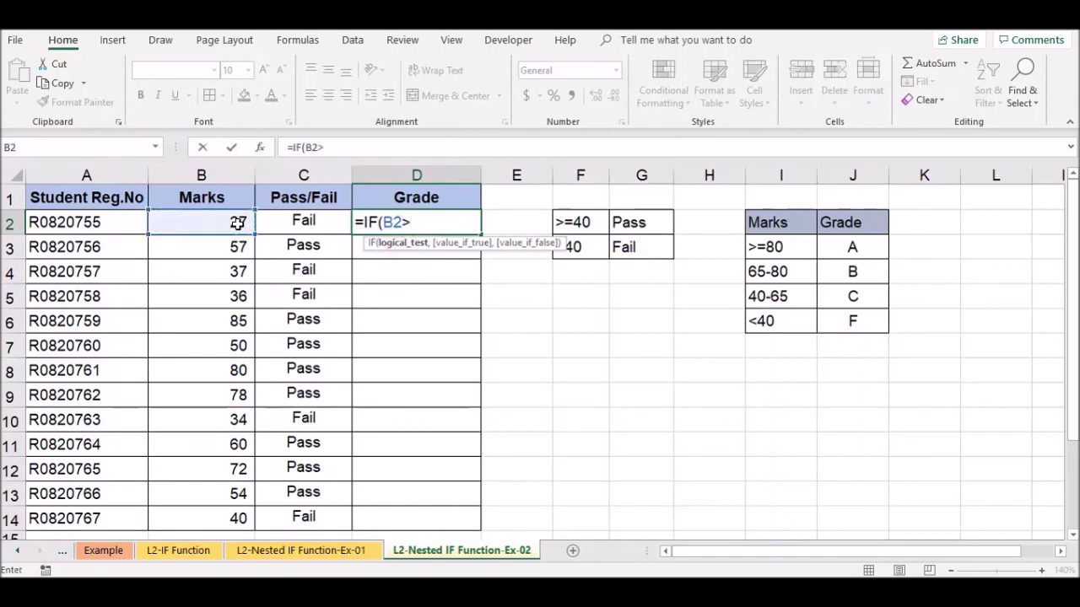
type("5")
key("BackSpace")
type("80")
left_click(411, 221)
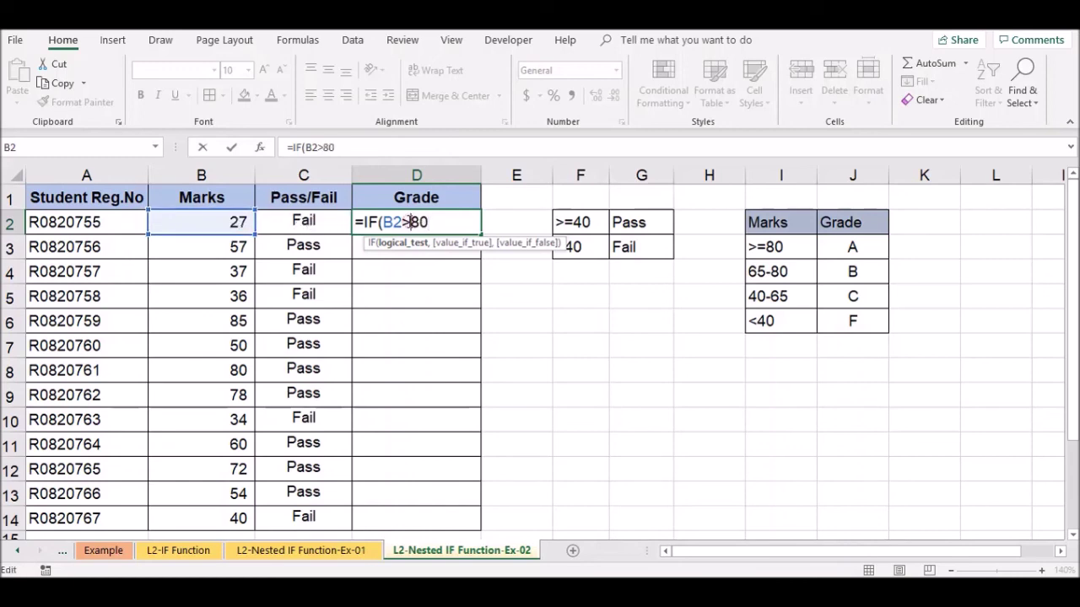
type("=")
left_click(441, 223)
type(",\"A\",if")
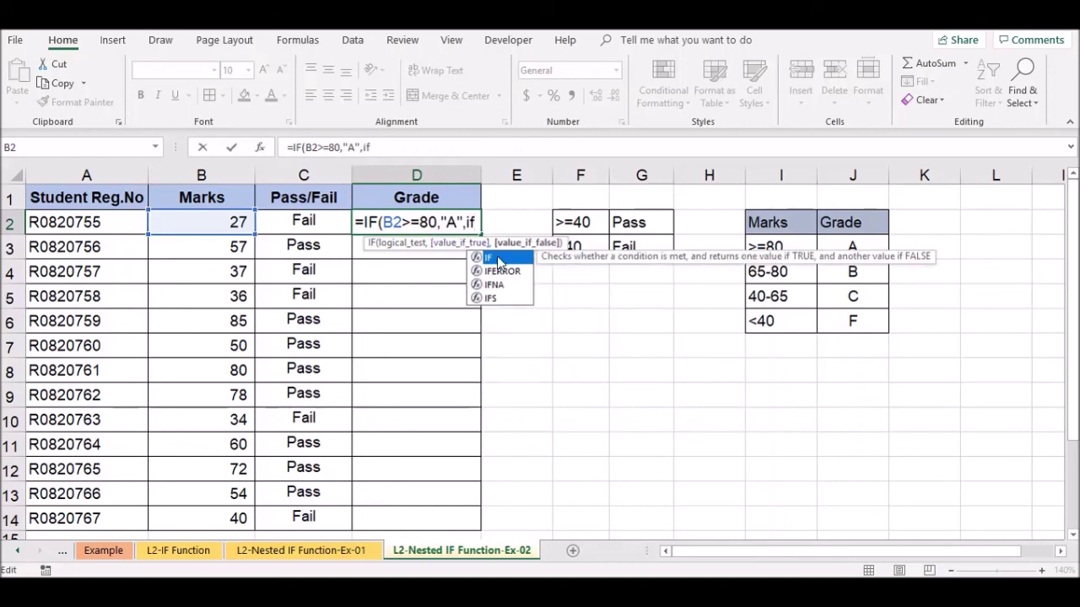
Finish D2's formula as =IF(B2>=80,"A",IF(B2>65,"B",IF(B2>40,"C","F"))).
double_click(499, 258)
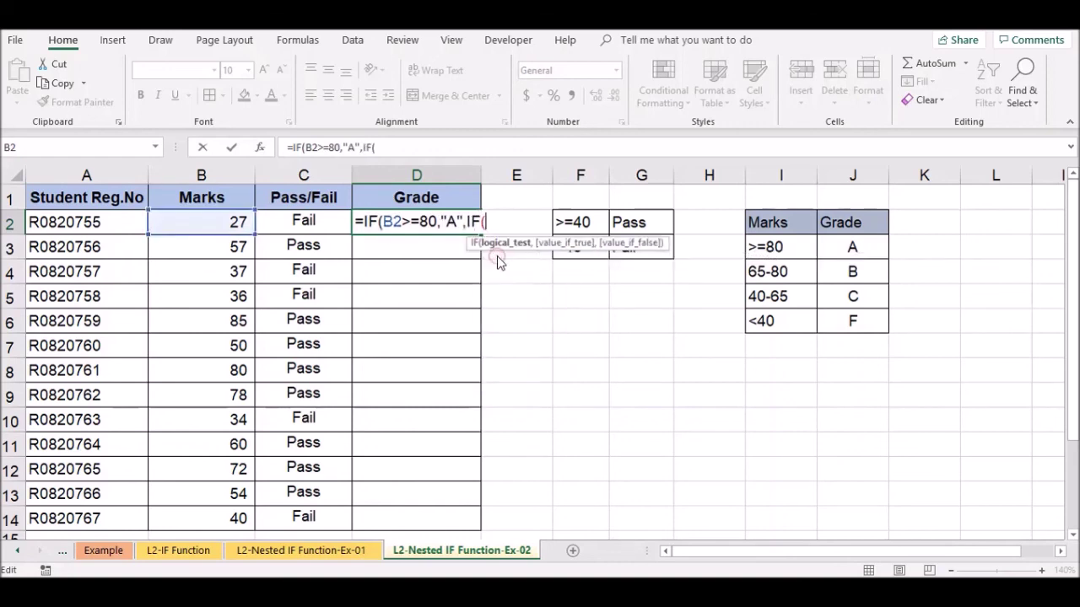
left_click(238, 222)
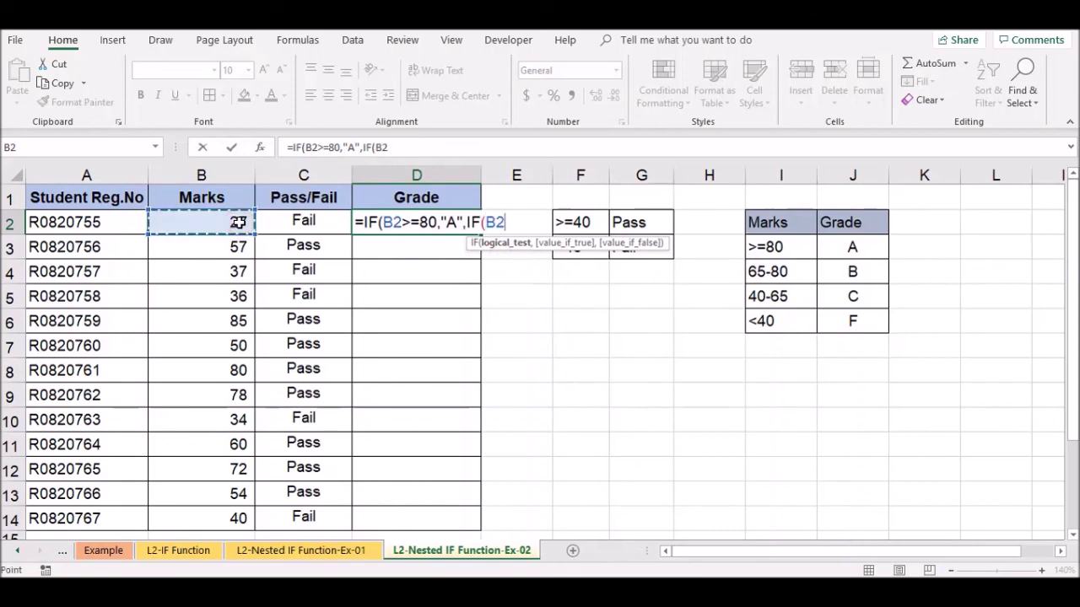
type(">")
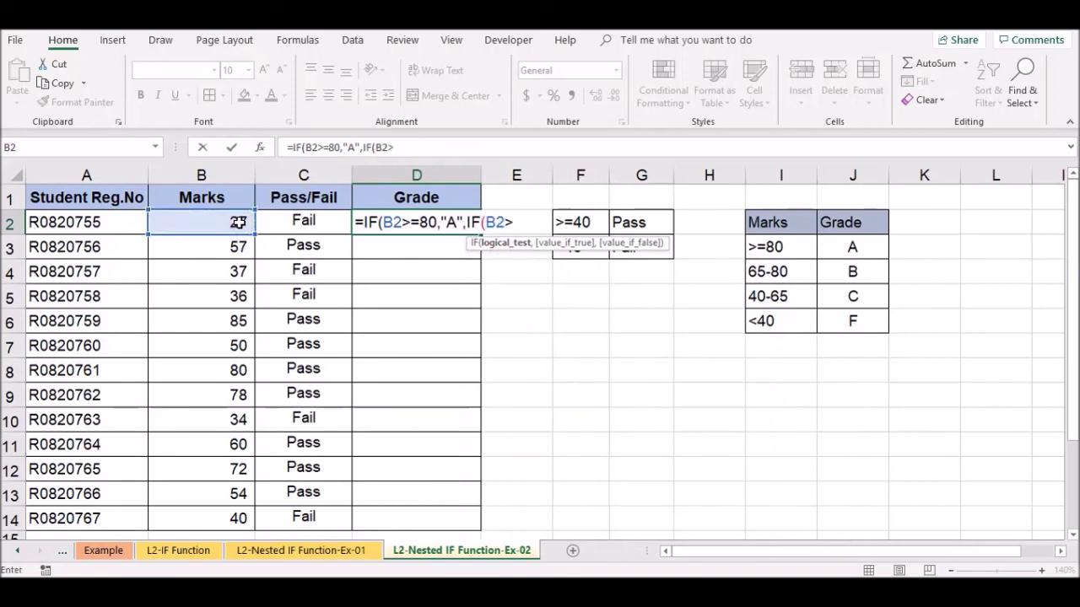
type("65,\"")
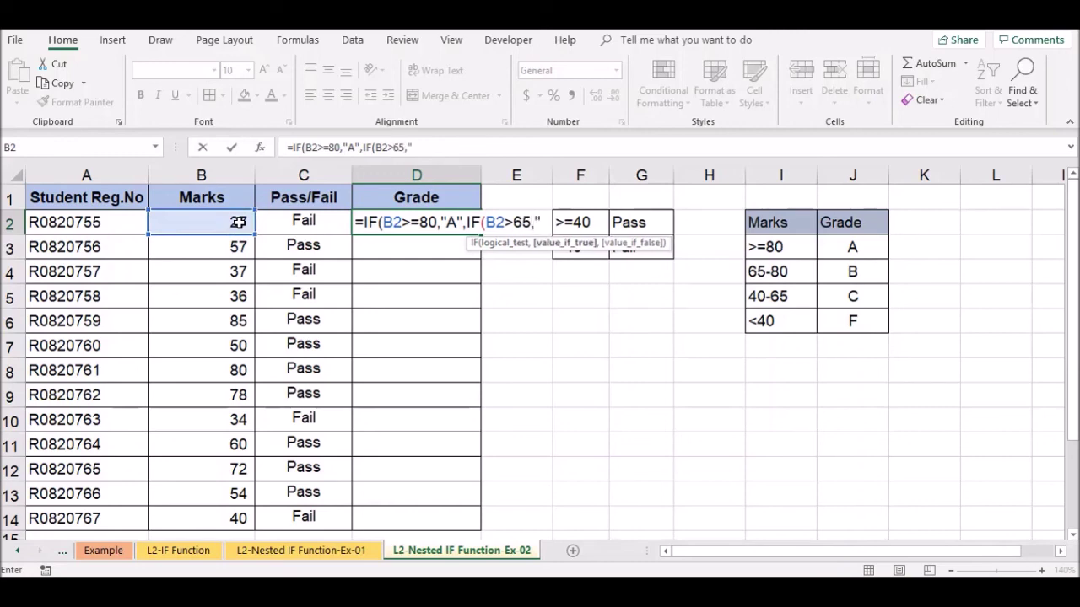
type("B\",if")
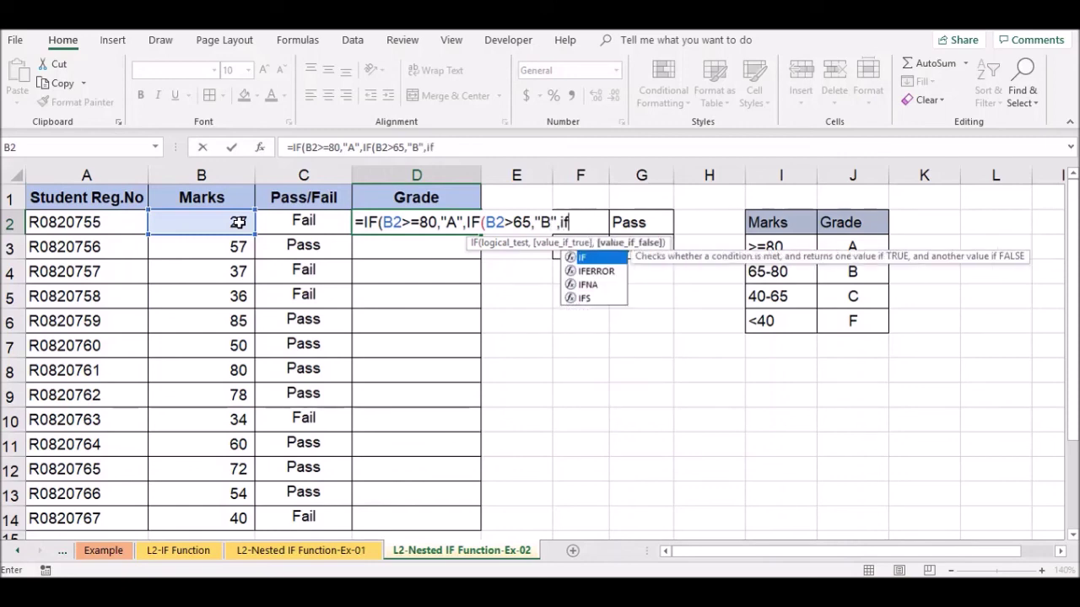
double_click(584, 257)
left_click(236, 219)
type(">")
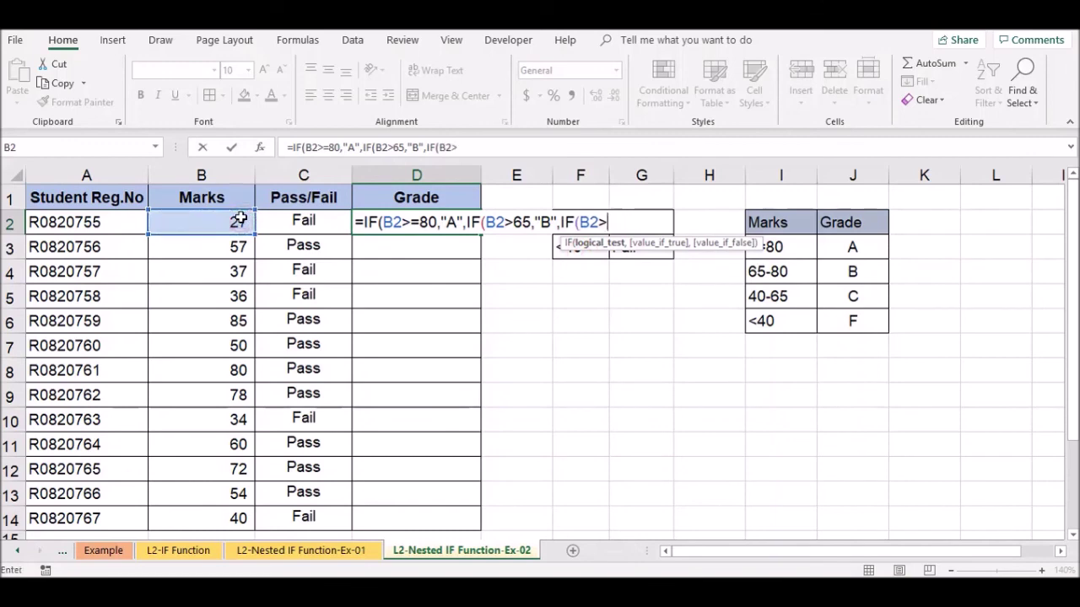
type("40,\"C\"")
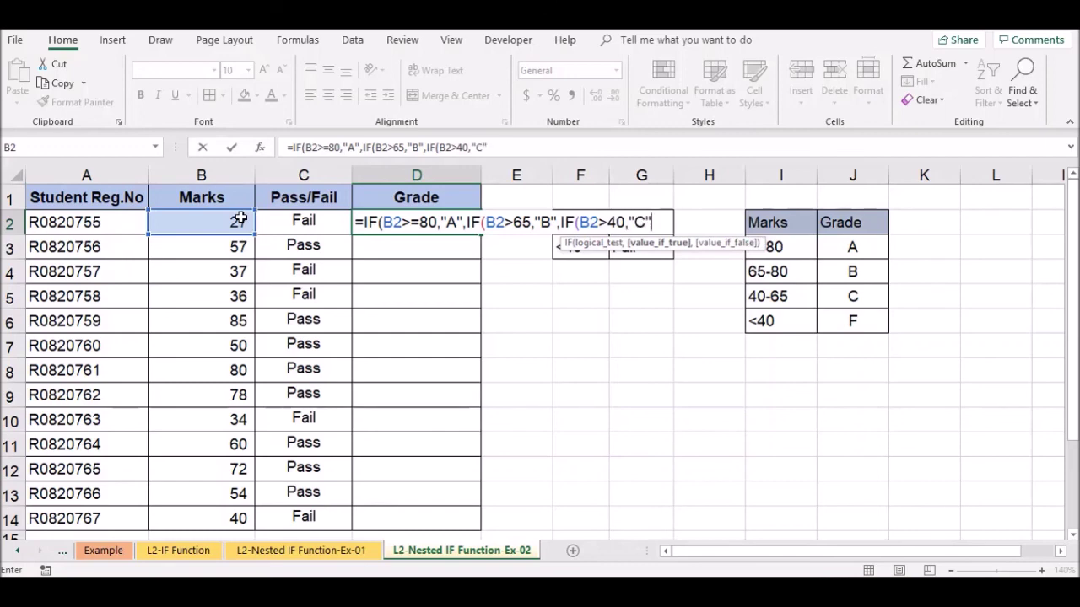
type(",")
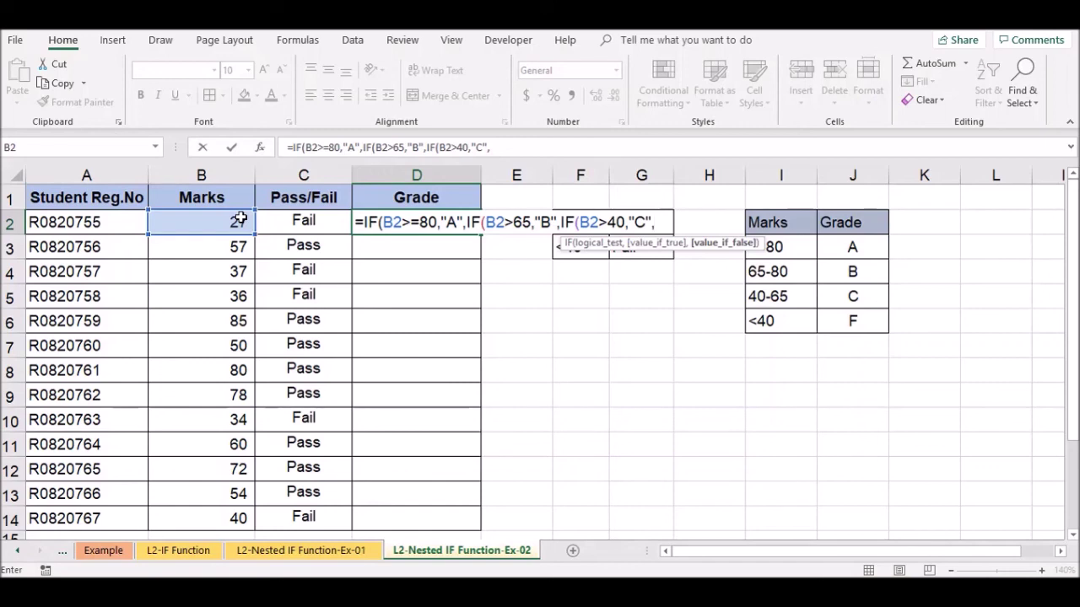
type("\"F\")")
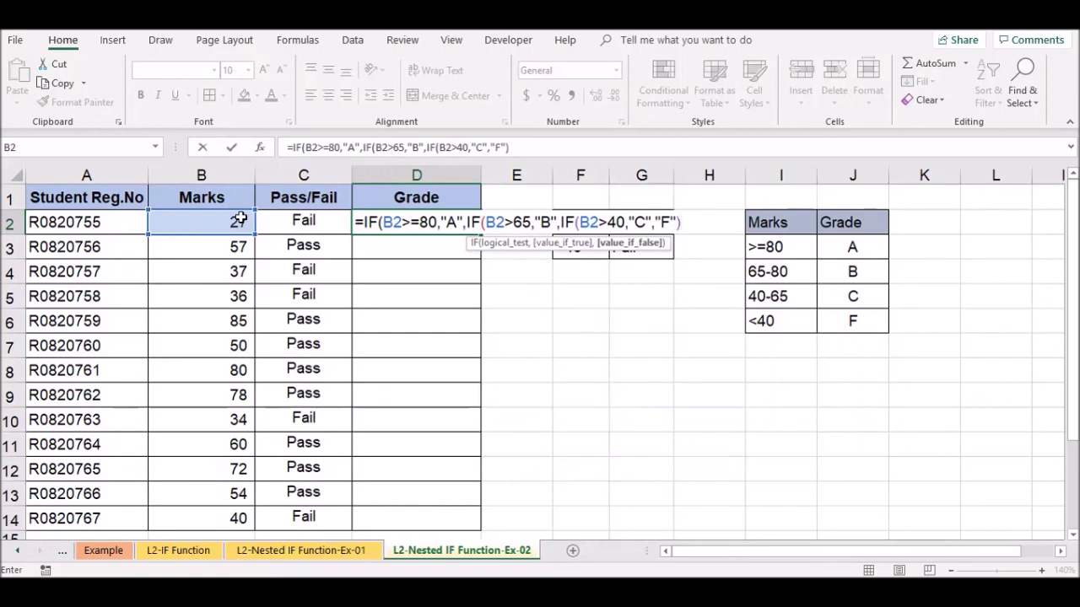
type("))")
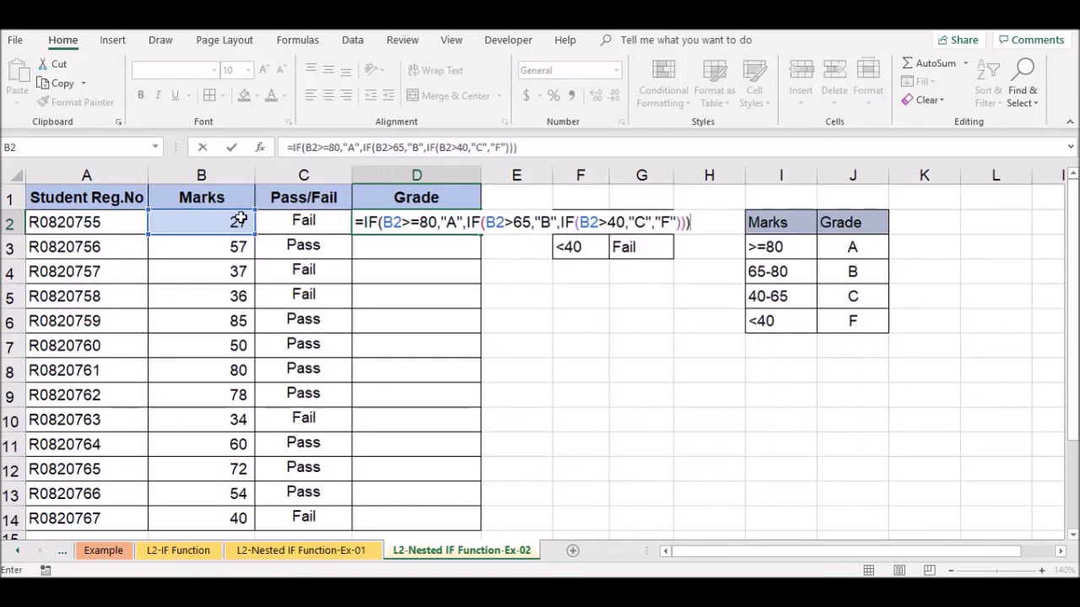
key("Return")
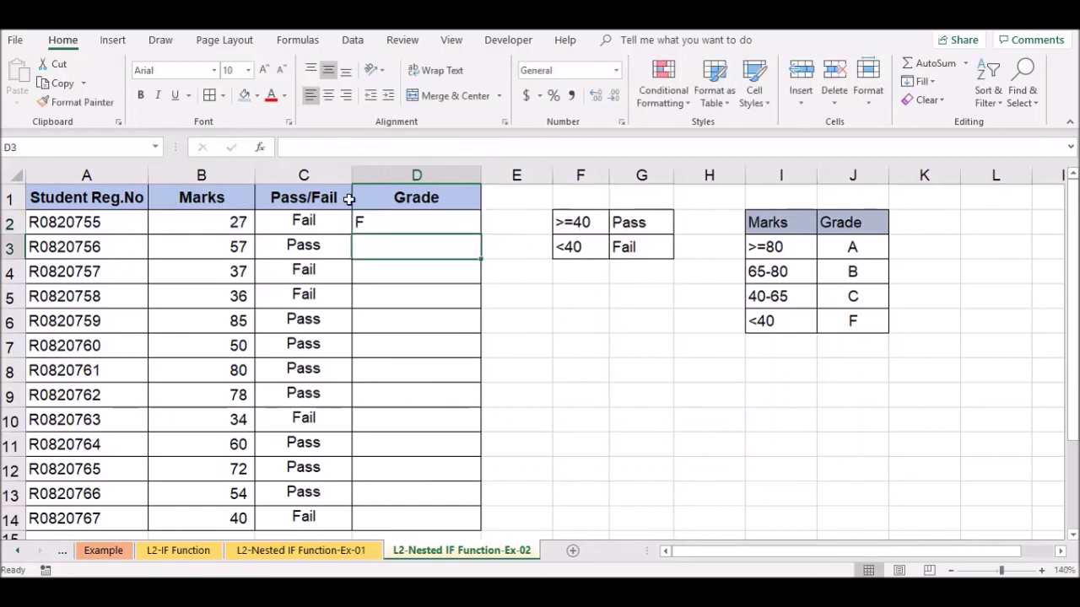
Centre D2's grade and fill the formula down to D14.
left_click(408, 224)
left_click(328, 95)
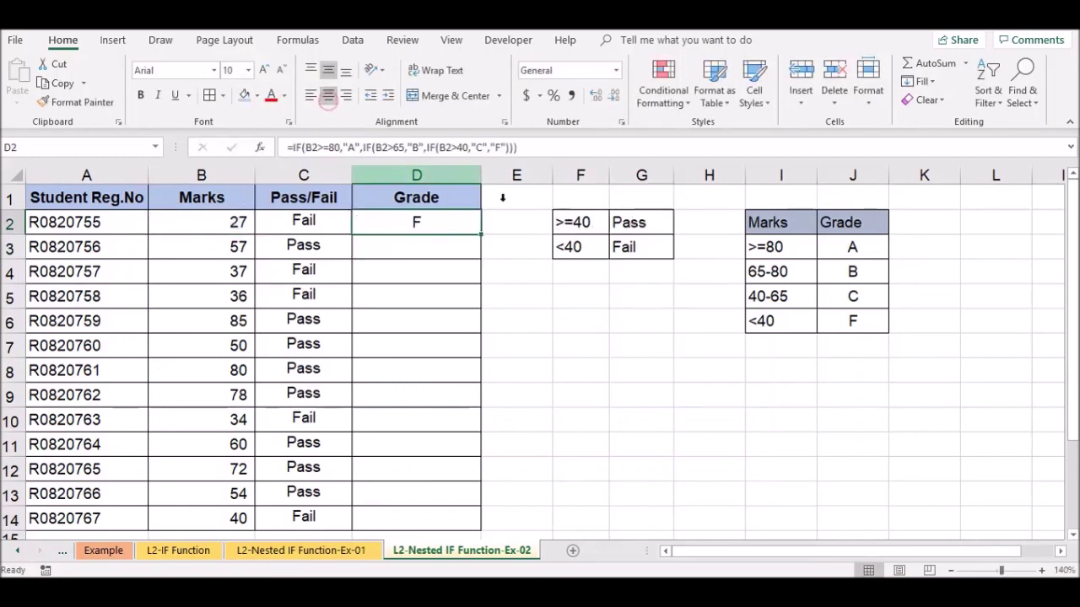
double_click(481, 234)
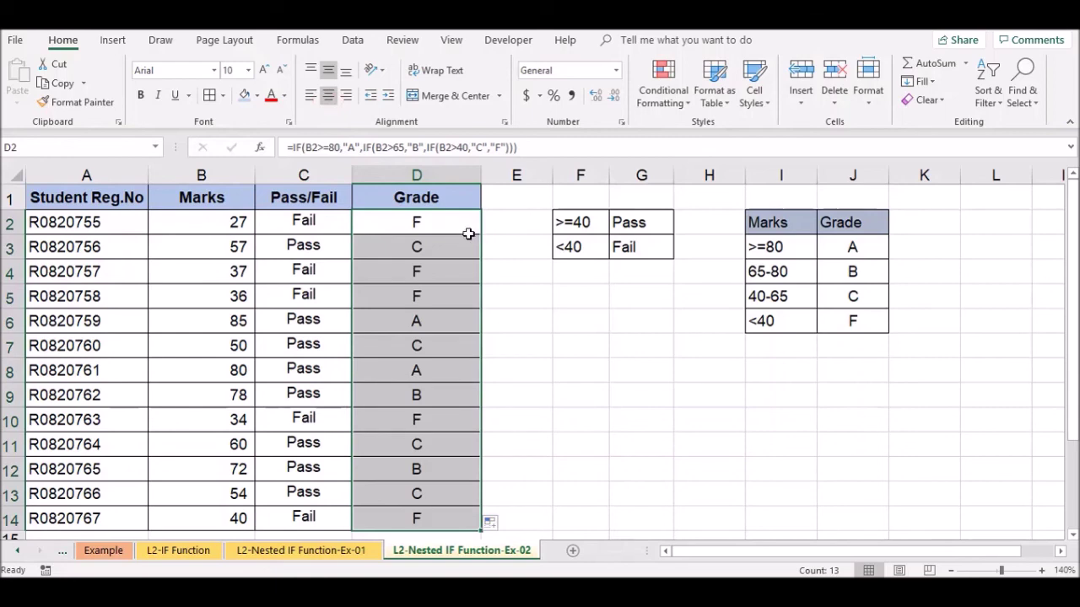